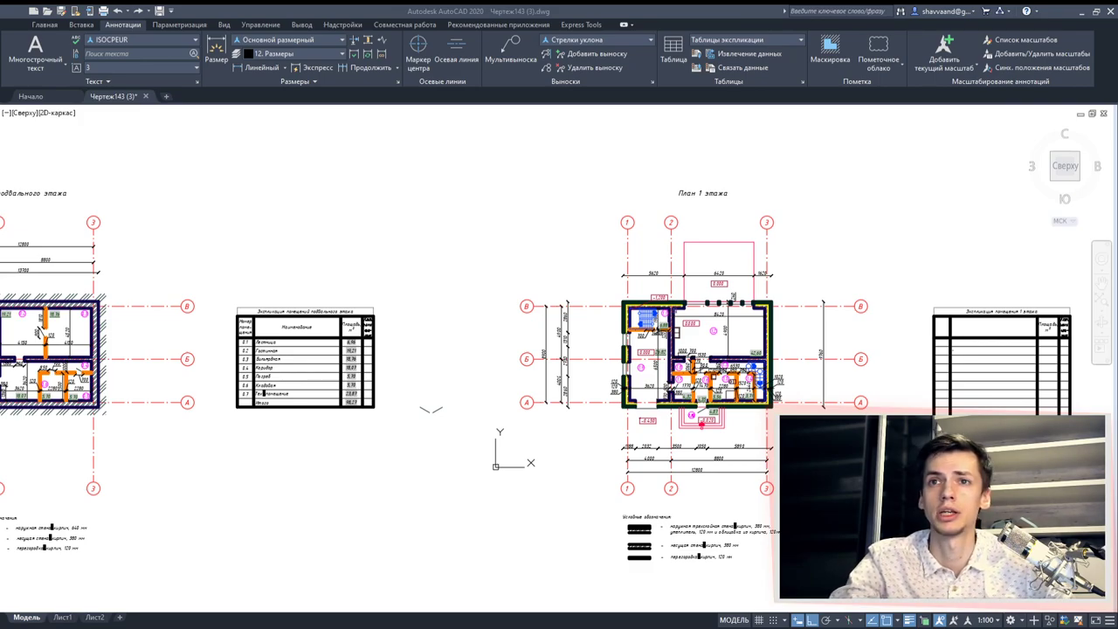
Zoom and pan along the first-floor plan's top wall and its window openings
mouse_move(802, 322)
middle_mouse_down()
mouse_move(708, 290)
mouse_move(761, 262)
mouse_move(739, 250)
mouse_move(757, 256)
middle_mouse_up()
scroll(708, 290, "up", 2)
scroll(746, 255, "up", 2)
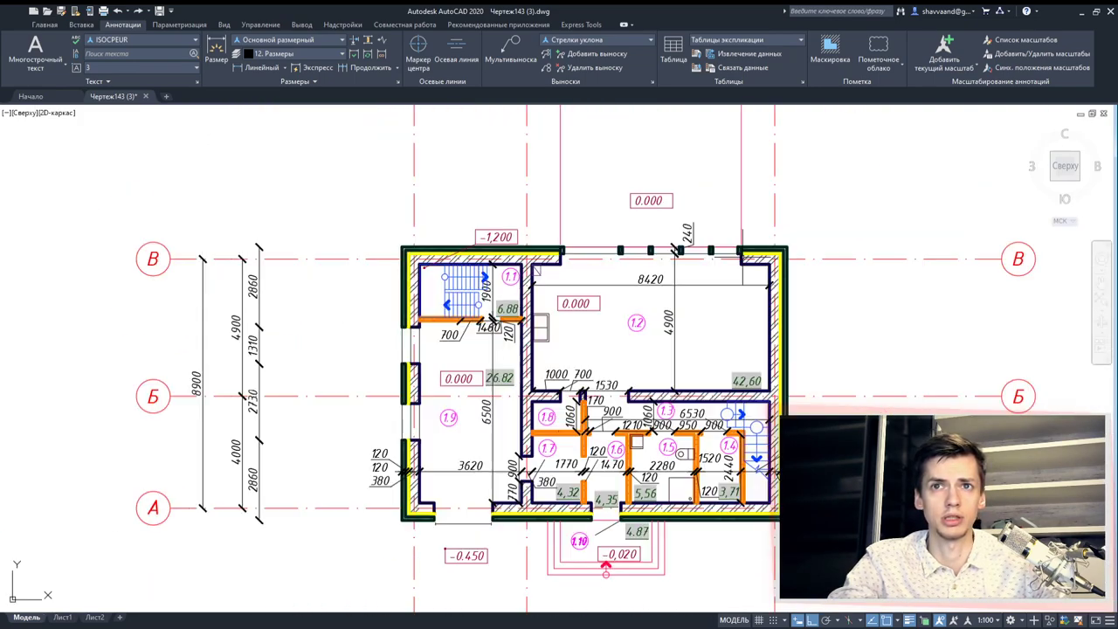
scroll(742, 255, "up", 8)
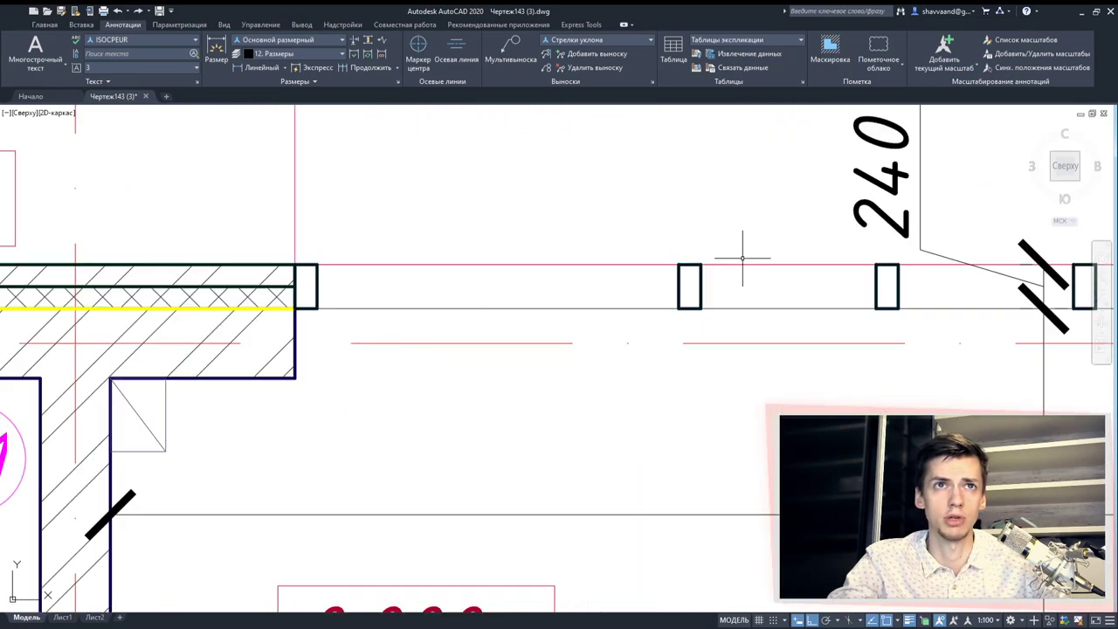
scroll(742, 258, "down", 2)
middle_click_drag(401, 259, 741, 259)
scroll(741, 259, "up", 2)
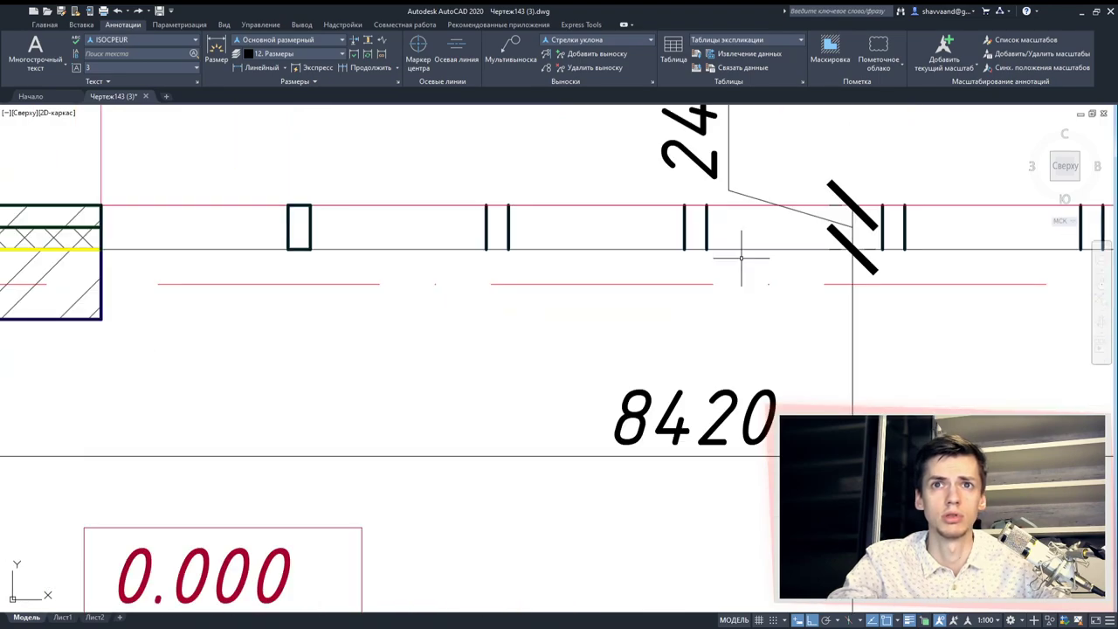
scroll(740, 257, "down", 4)
scroll(740, 258, "down", 3)
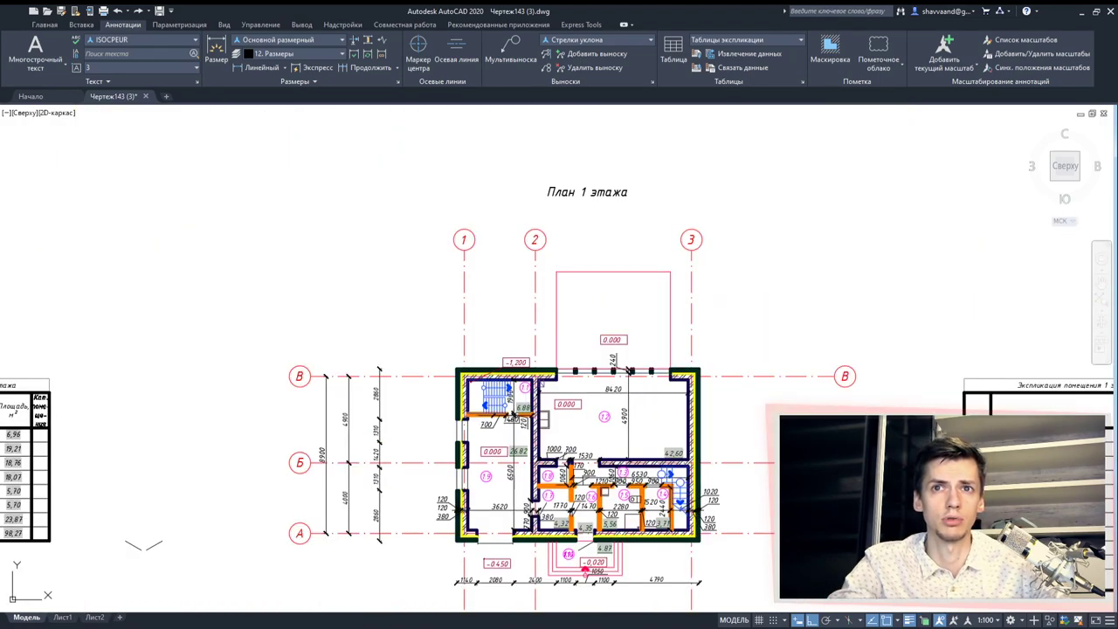
scroll(739, 257, "down", 3)
middle_click_drag(589, 379, 691, 351)
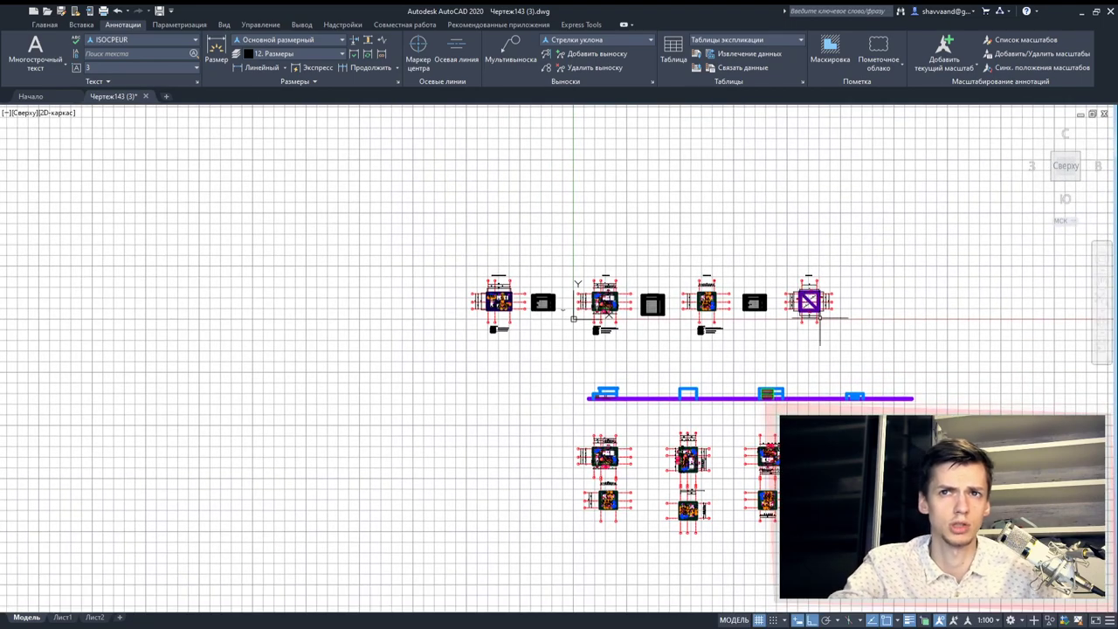
Turn off the grid with F7, then pan across the plans back to the top-wall close-up
key("F7")
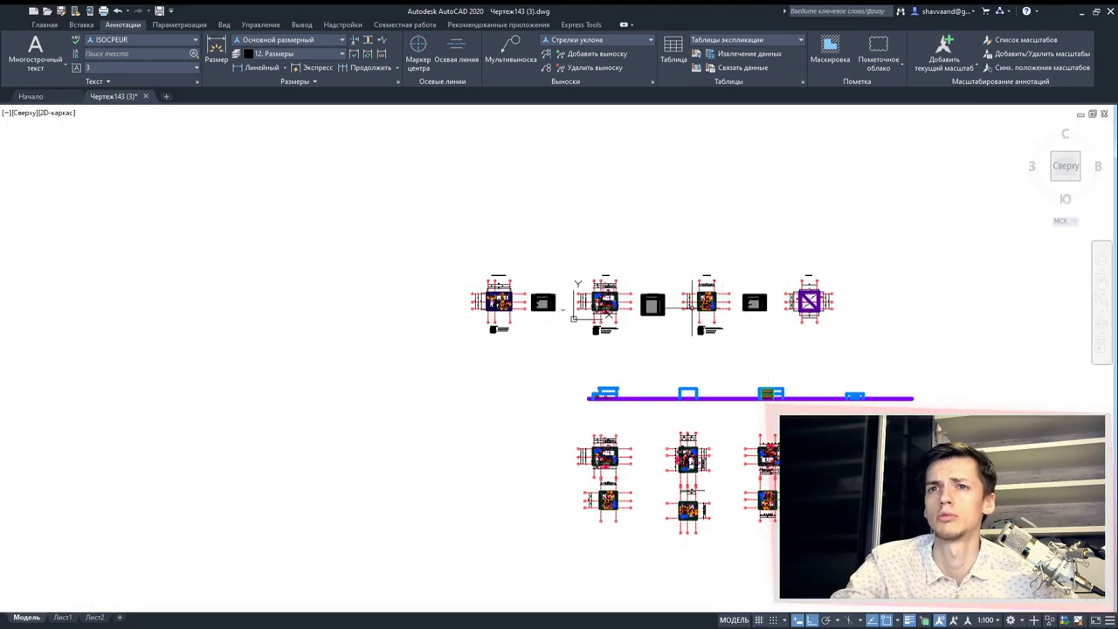
scroll(663, 309, "up", 4)
scroll(556, 293, "up", 6)
mouse_move(557, 292)
middle_mouse_down()
mouse_move(724, 312)
mouse_move(332, 312)
middle_mouse_up()
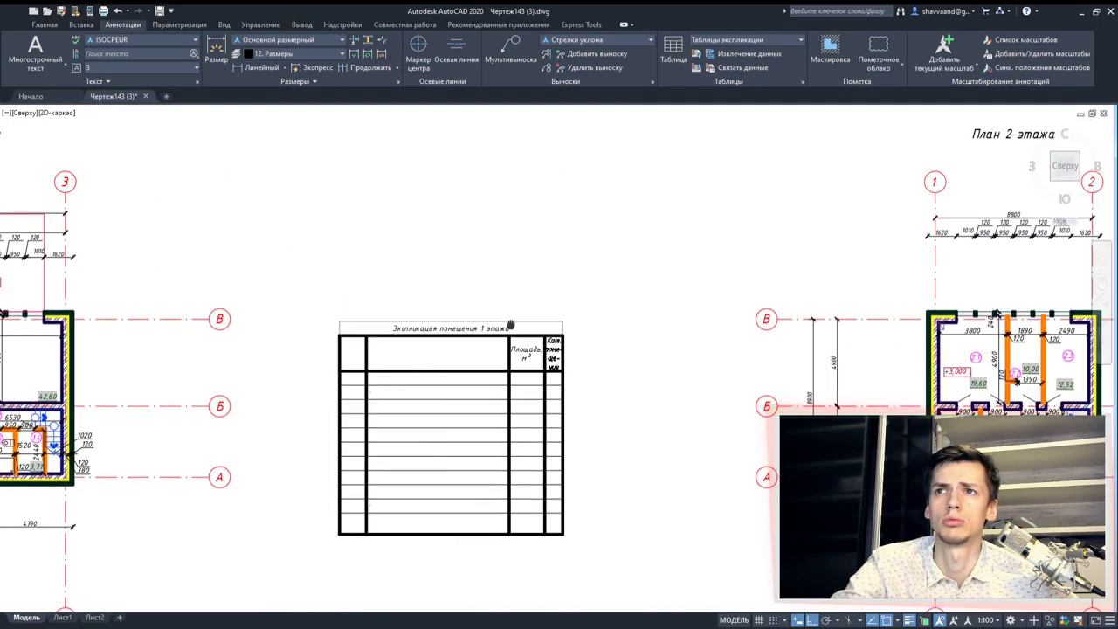
scroll(669, 320, "down", 2)
scroll(687, 290, "up", 6)
scroll(687, 290, "down", 2)
mouse_move(836, 186)
middle_mouse_down()
mouse_move(846, 244)
mouse_move(942, 250)
middle_mouse_up()
scroll(846, 245, "down", 3)
middle_click_drag(218, 262, 777, 236)
scroll(507, 267, "up", 4)
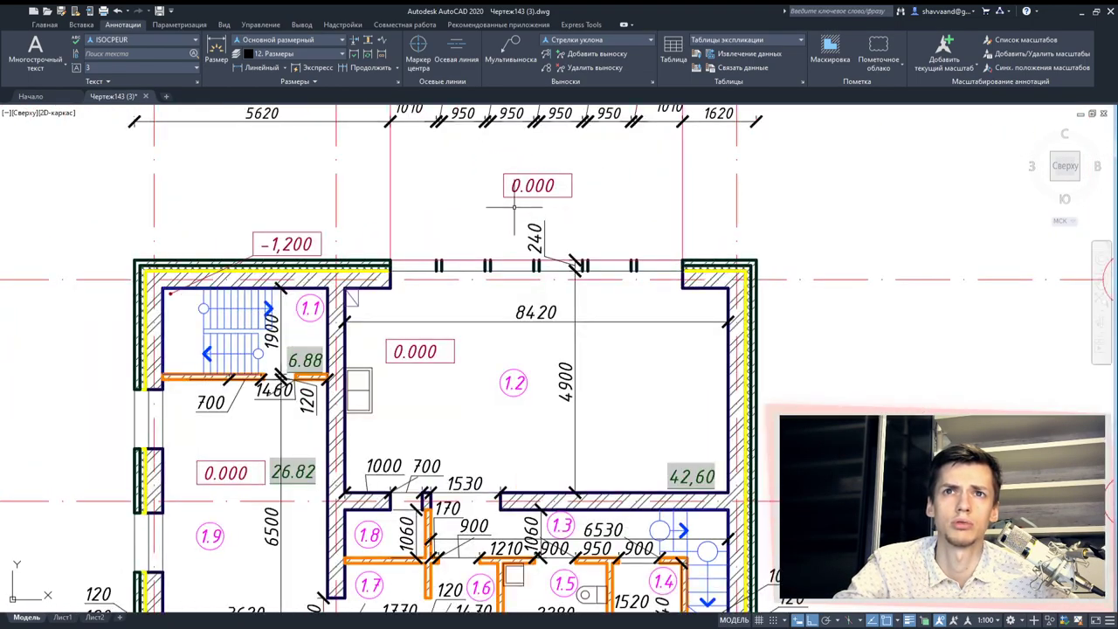
scroll(509, 269, "up", 3)
scroll(471, 291, "up", 3)
middle_click_drag(471, 291, 642, 296)
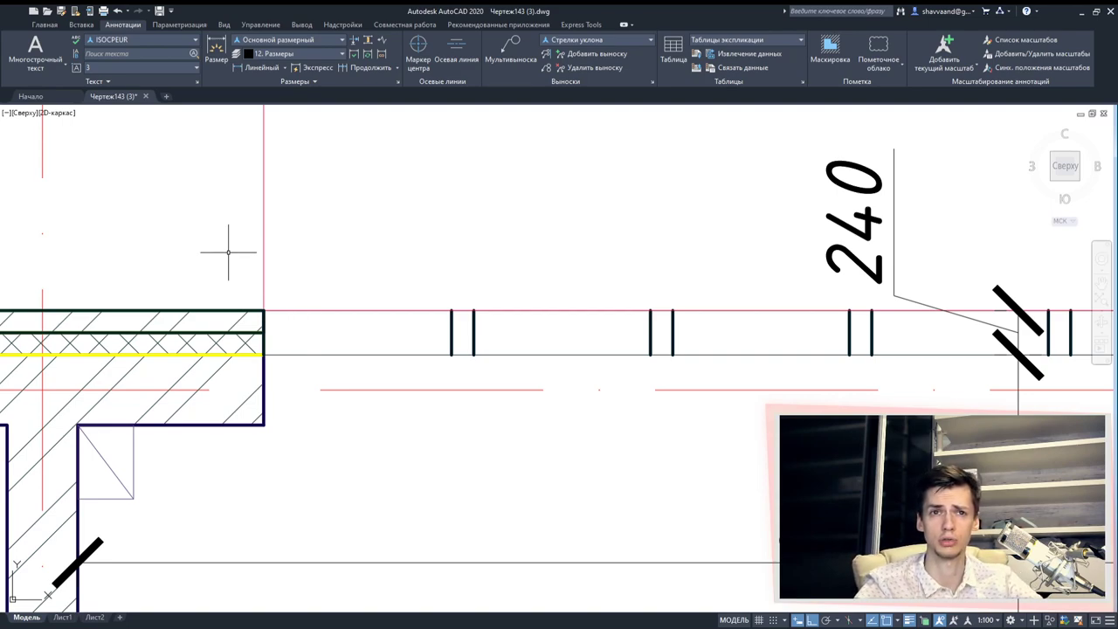
Try window-selecting objects along and above the top wall, catching nothing
left_click(228, 253)
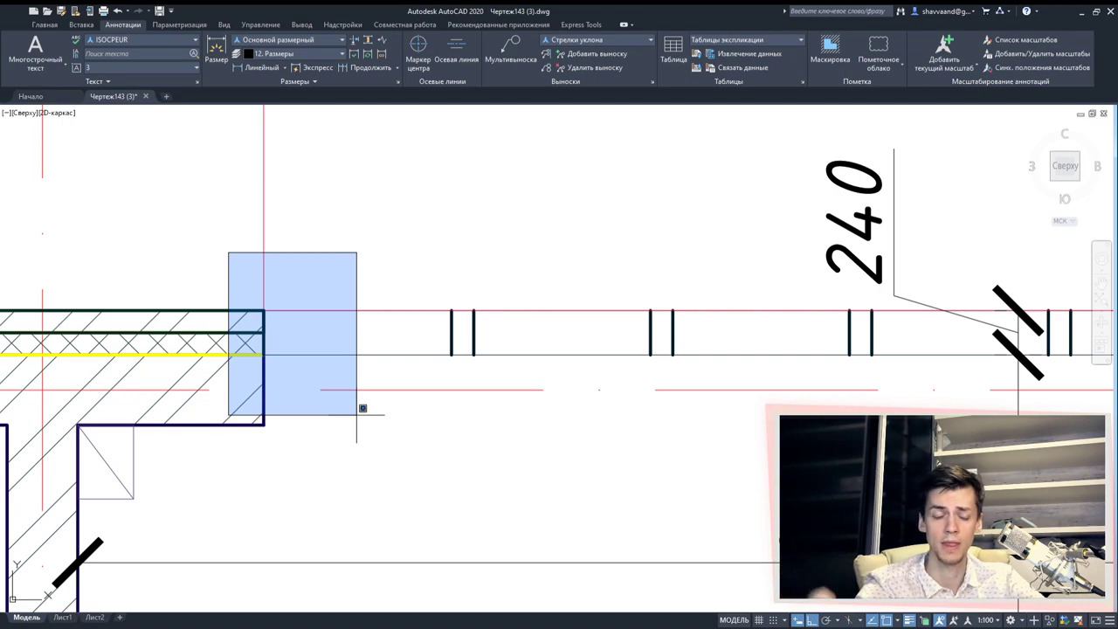
left_click(397, 387)
left_click(440, 267)
left_click(495, 325)
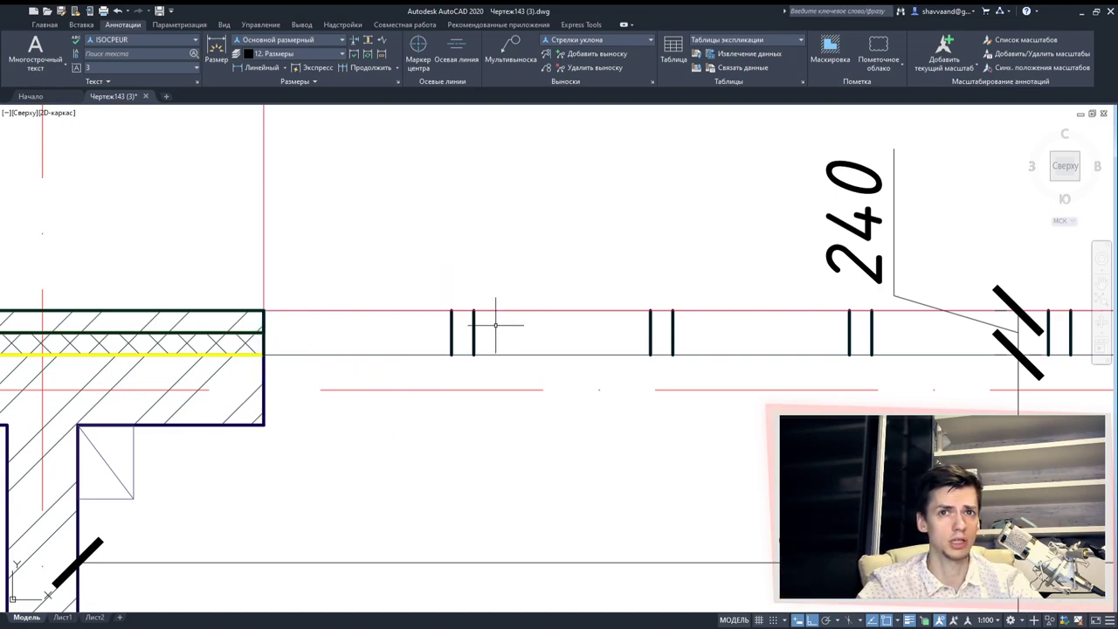
scroll(476, 340, "down", 3)
middle_click_drag(729, 392, 572, 410)
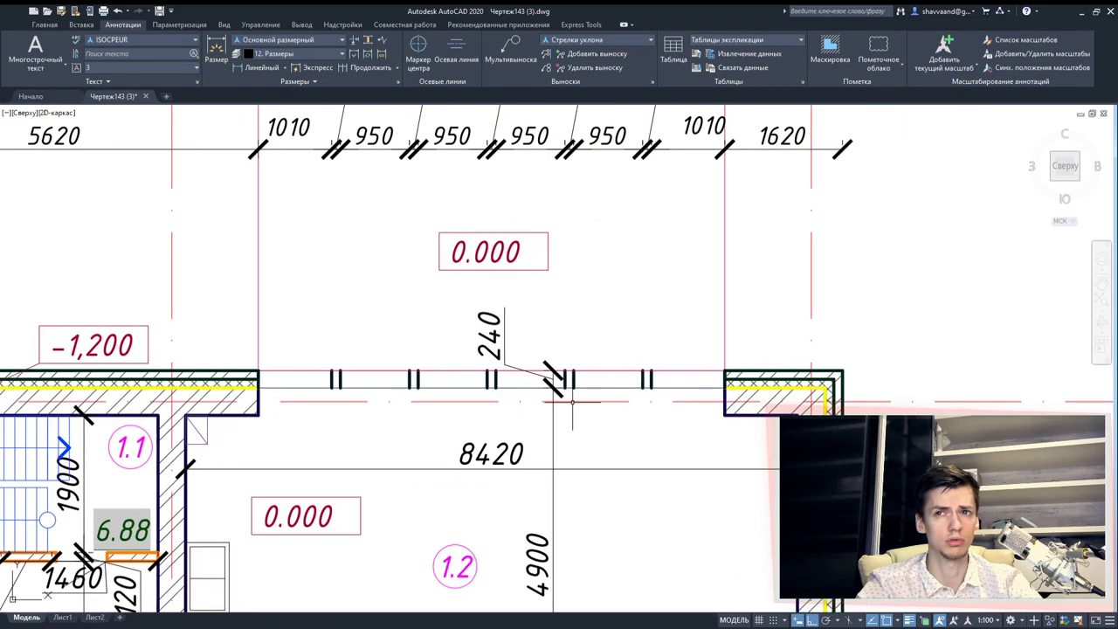
left_click(715, 347)
left_click(747, 410)
Pan and zoom out to show the 12800, 4000 and 8800 chains above the plan
middle_click_drag(642, 321, 651, 439)
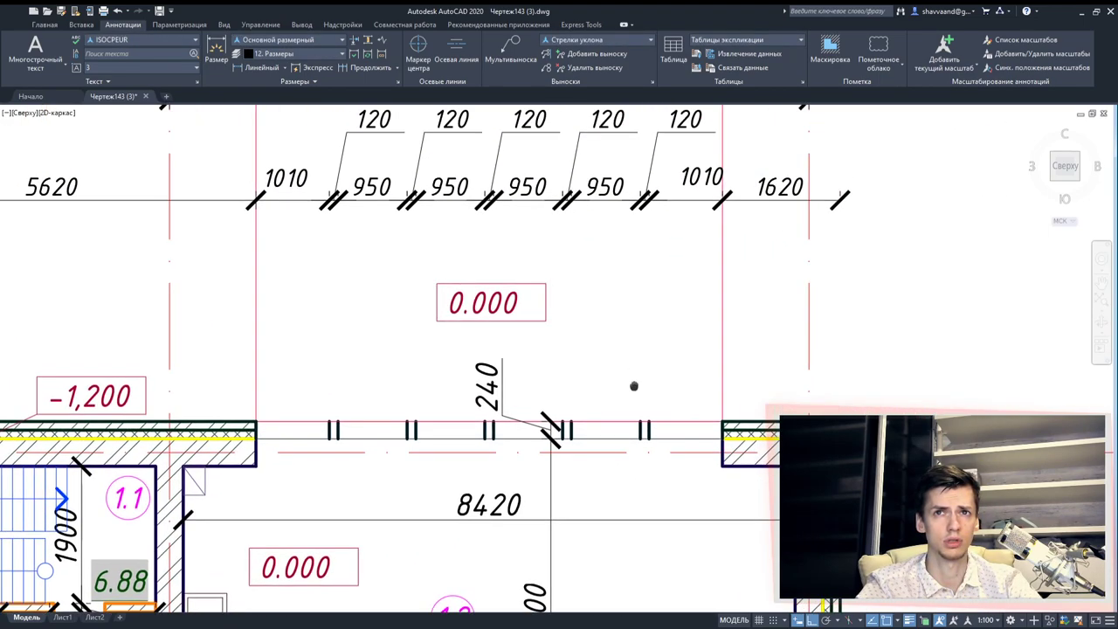
scroll(593, 477, "down", 2)
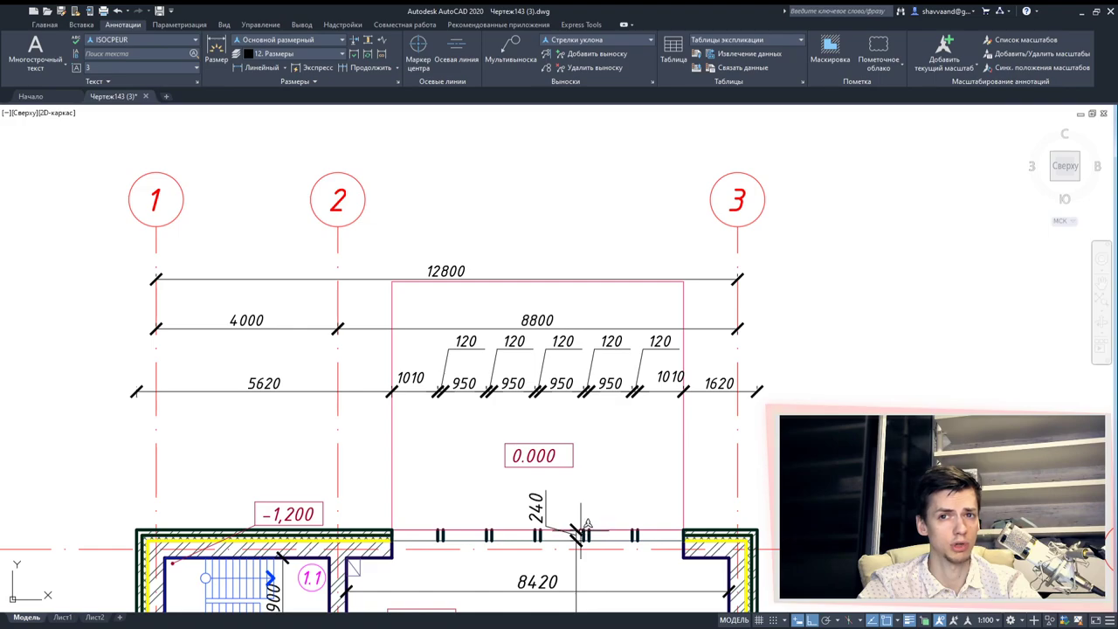
scroll(578, 527, "up", 3)
scroll(794, 518, "down", 2)
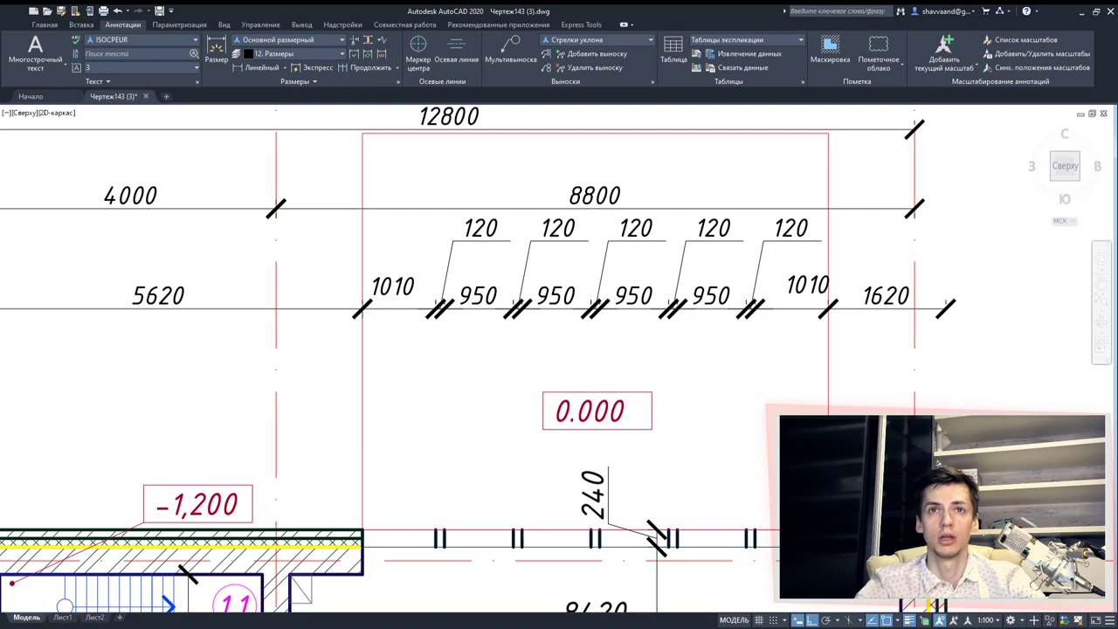
Delete the top dimension chains: 12800, 4000, 5620, 8800 and the opening dimensions
scroll(630, 478, "down", 4)
left_click(465, 441)
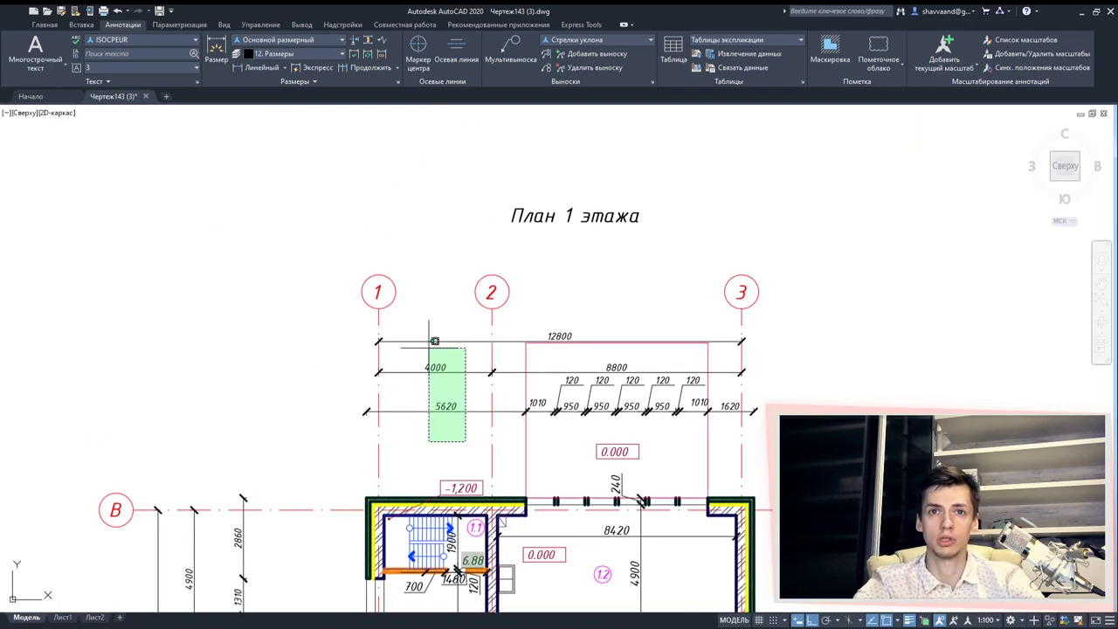
left_click(435, 340)
key("Delete")
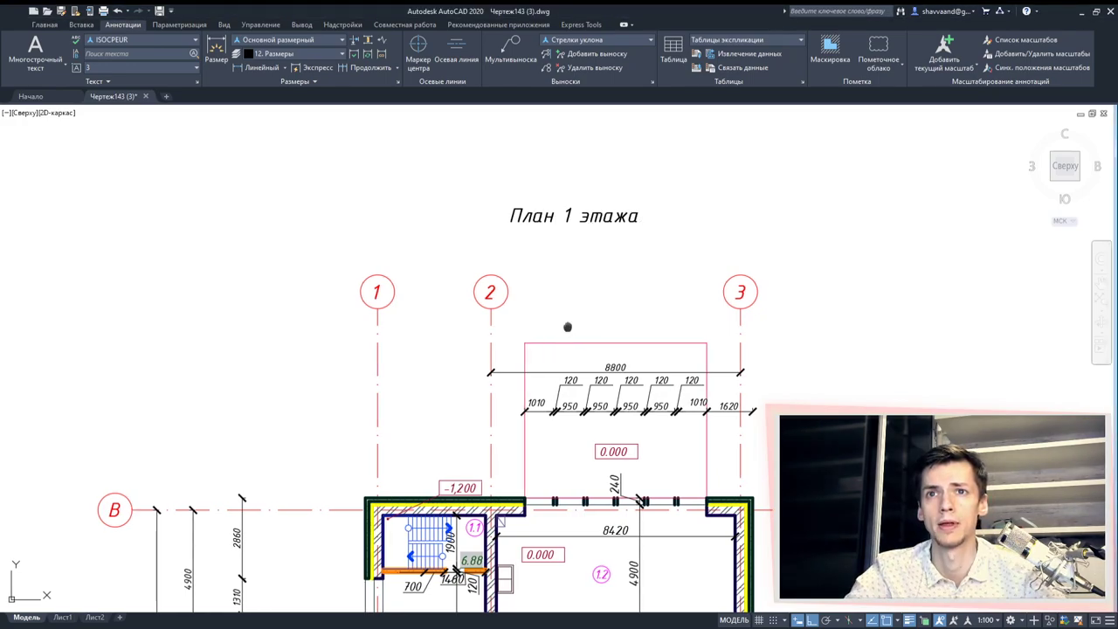
middle_click_drag(606, 339, 358, 248)
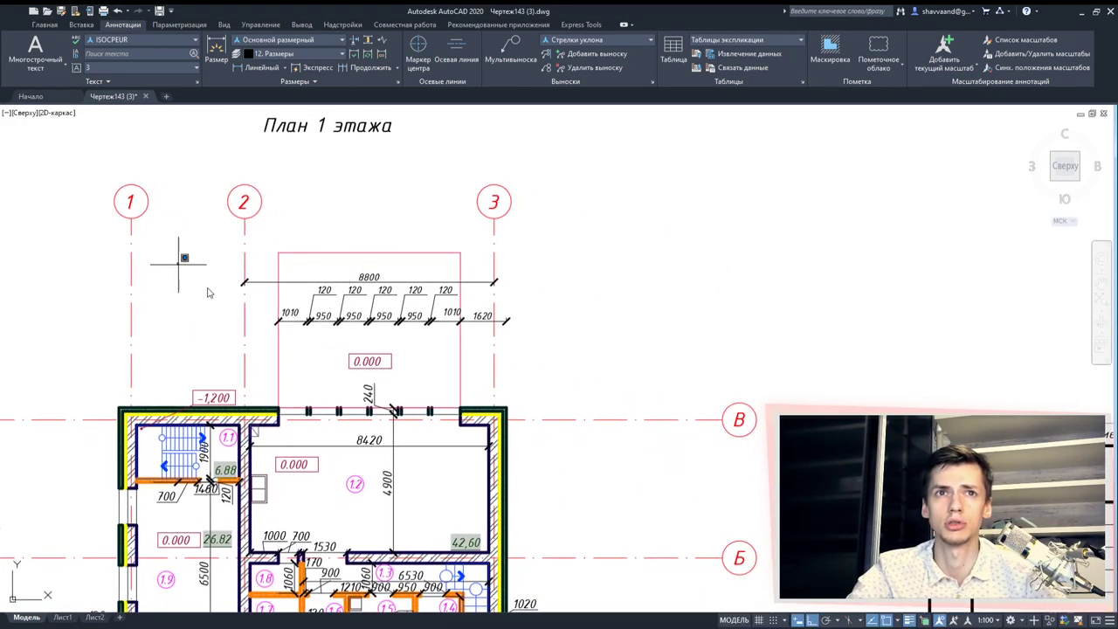
left_click_drag(214, 260, 577, 317)
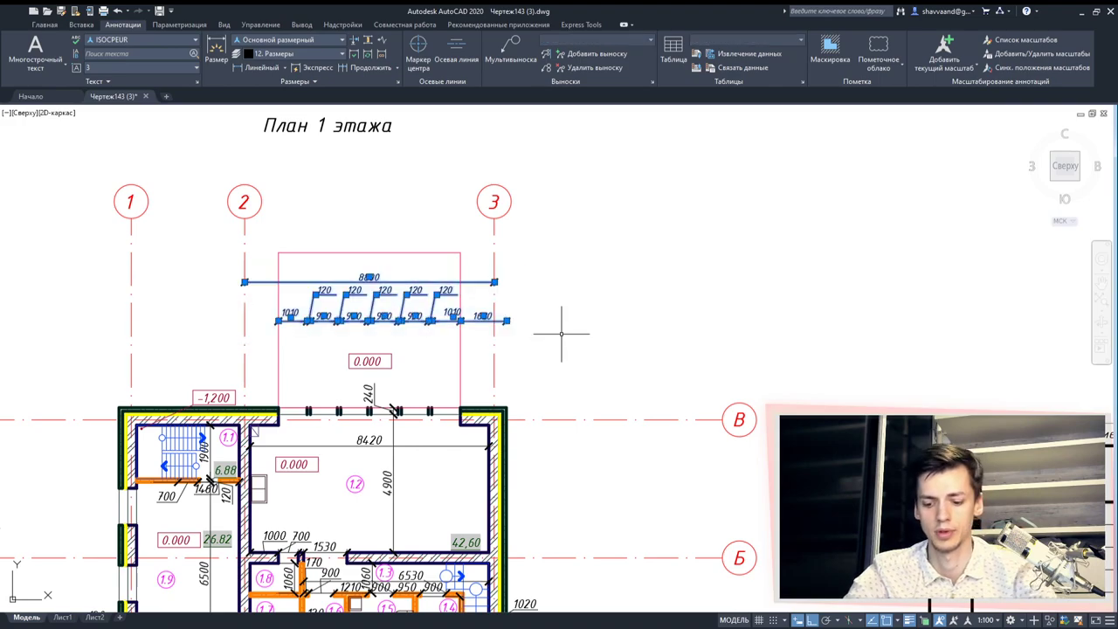
key("Delete")
Delete the 2080, 2400 and two 1100 dimensions below the plan, keeping 4790
scroll(579, 387, "down", 2)
middle_click_drag(320, 499, 318, 464)
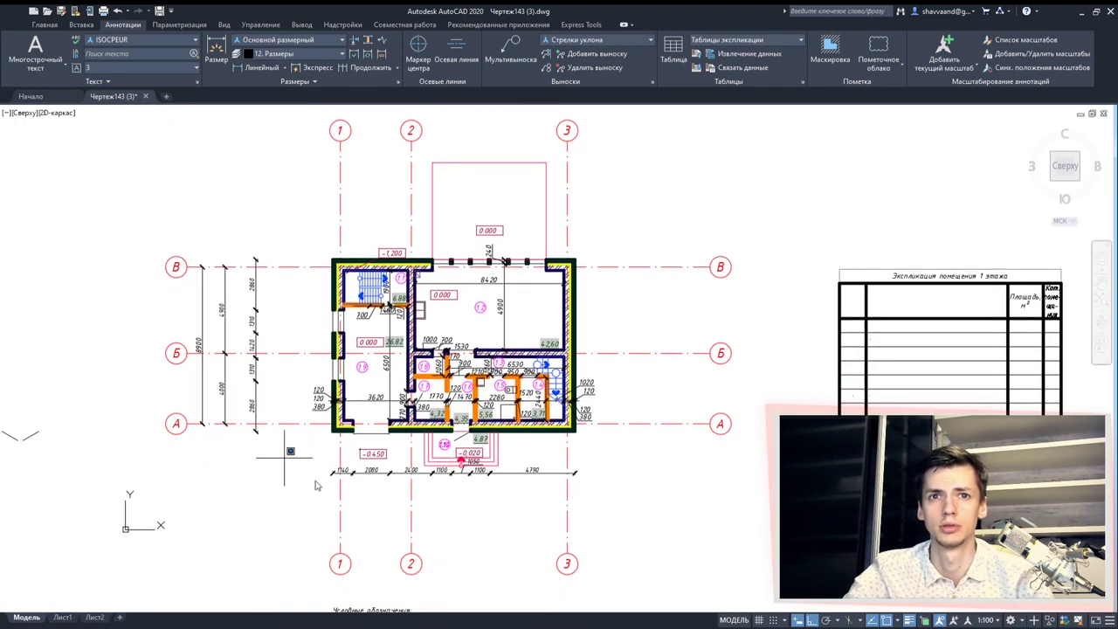
scroll(327, 461, "up", 4)
left_click_drag(287, 450, 533, 515)
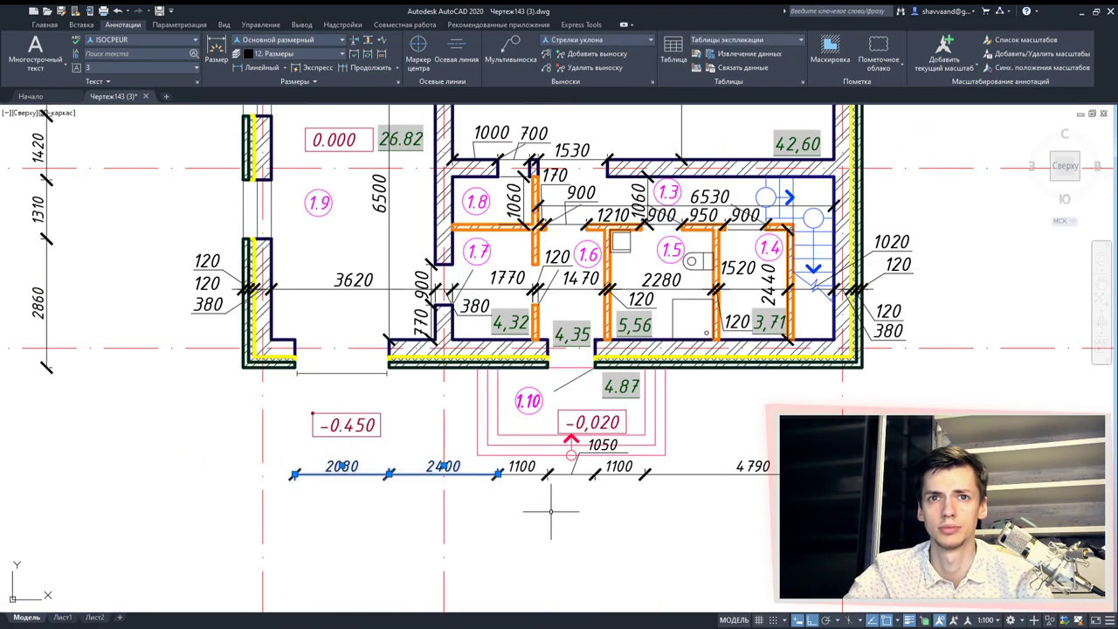
key("Delete")
left_click_drag(650, 490, 483, 469)
key("Delete")
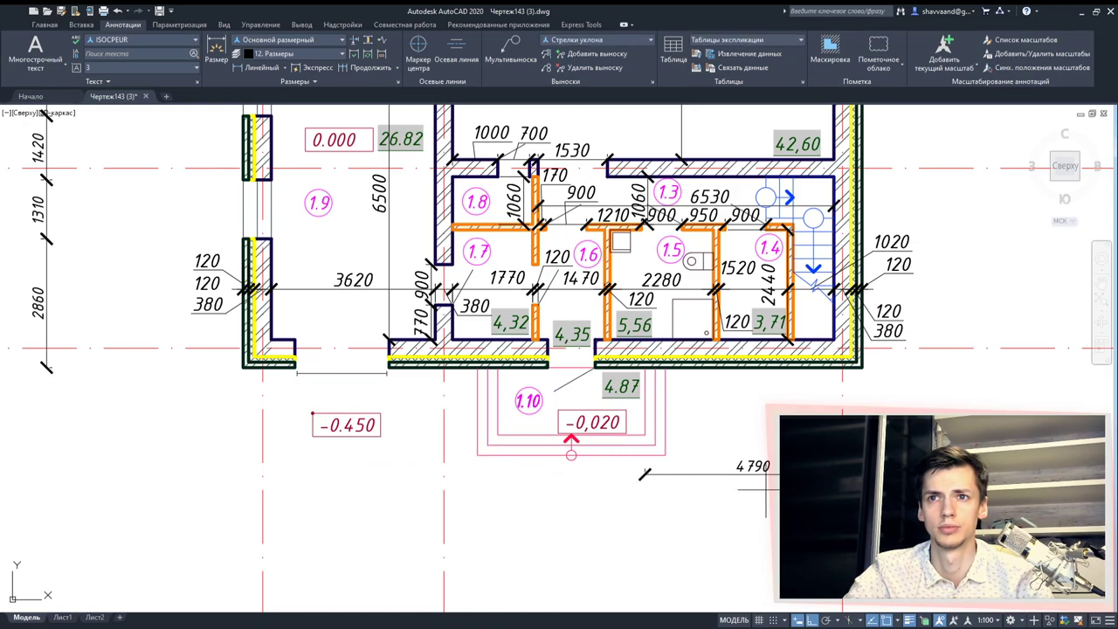
scroll(724, 457, "down", 2)
scroll(724, 457, "down", 2)
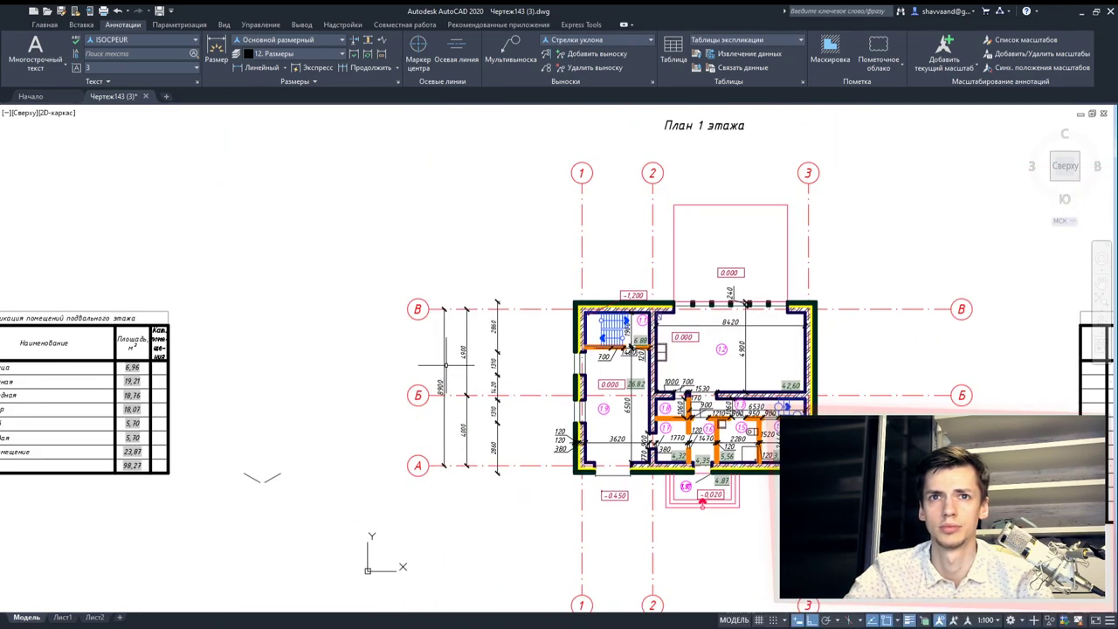
Navigate to the basement plan, select its outer wall hatch, then close the Hatch Editor
scroll(429, 327, "up", 2)
middle_click_drag(504, 337, 504, 303)
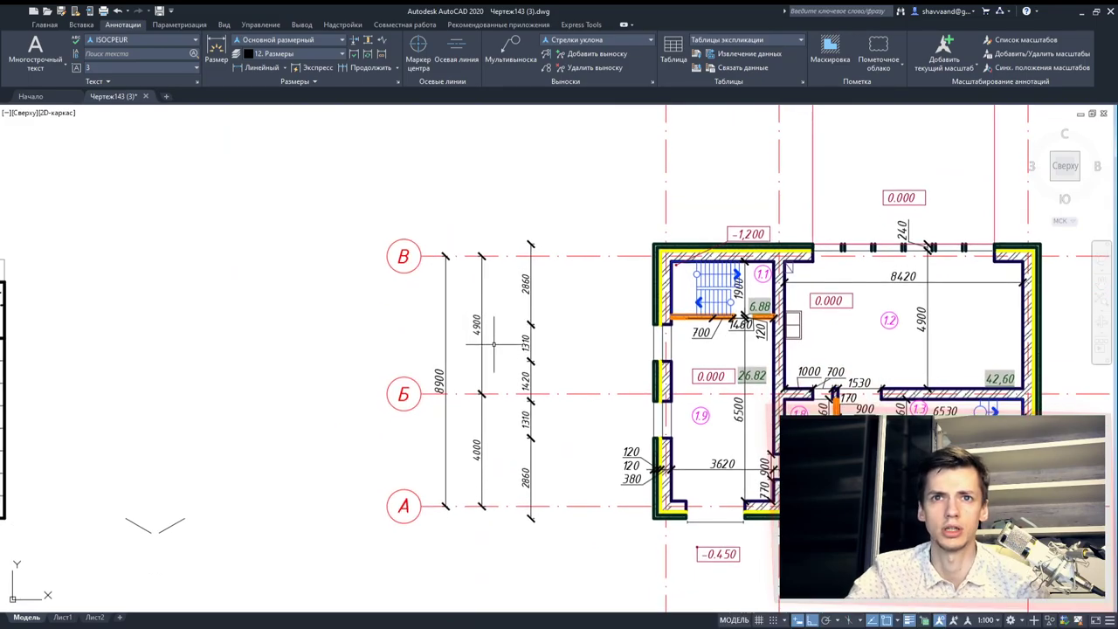
mouse_move(543, 362)
middle_mouse_down()
mouse_move(499, 319)
mouse_move(448, 347)
middle_mouse_up()
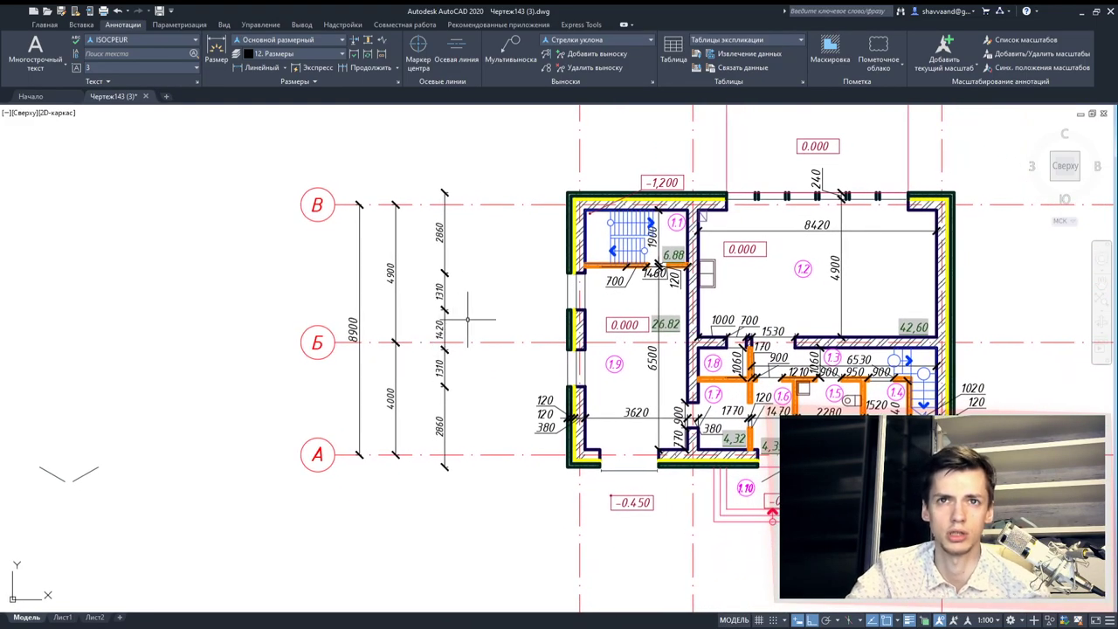
scroll(437, 323, "down", 2)
scroll(423, 345, "down", 2)
scroll(348, 324, "up", 3)
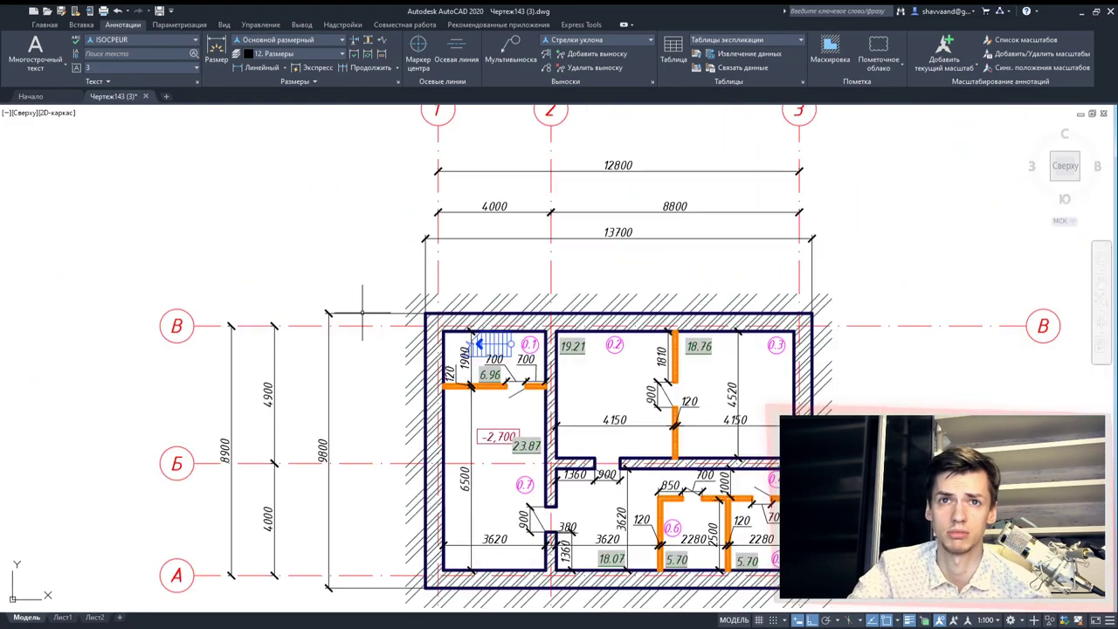
scroll(367, 332, "down", 2)
middle_click_drag(725, 345, 450, 345)
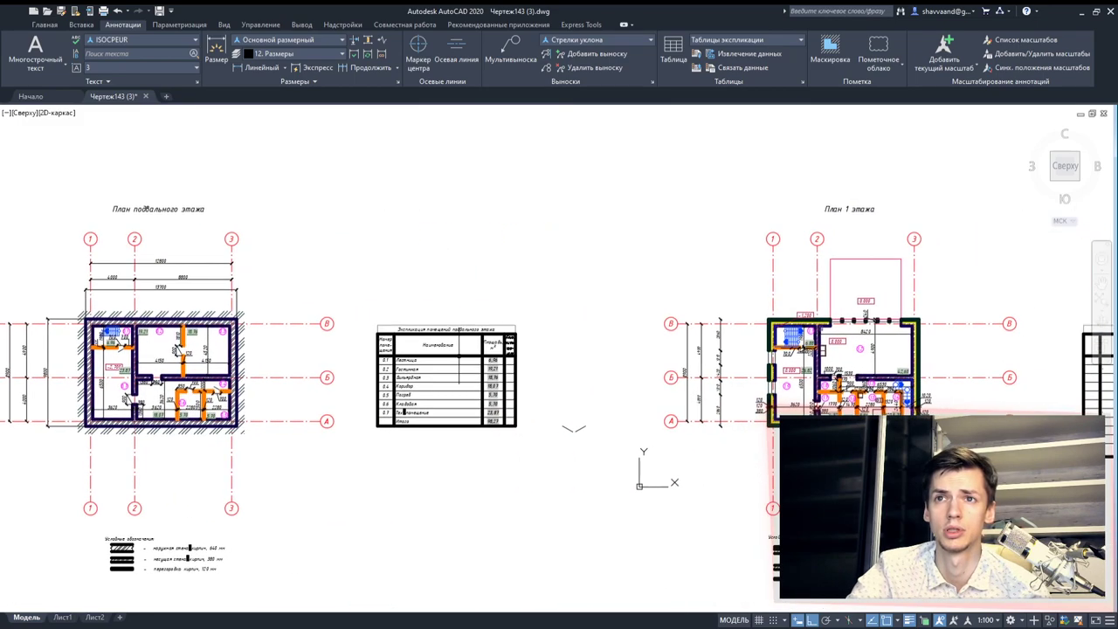
middle_click_drag(630, 366, 474, 360)
middle_click_drag(579, 393, 559, 384)
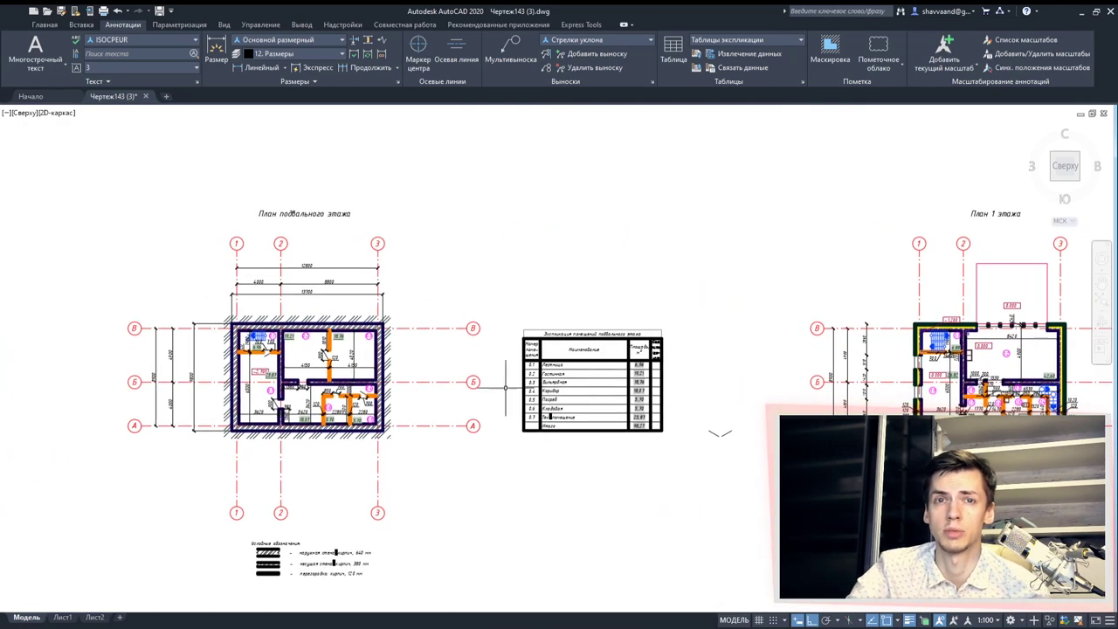
scroll(565, 384, "up", 2)
scroll(525, 356, "up", 2)
left_click(525, 348)
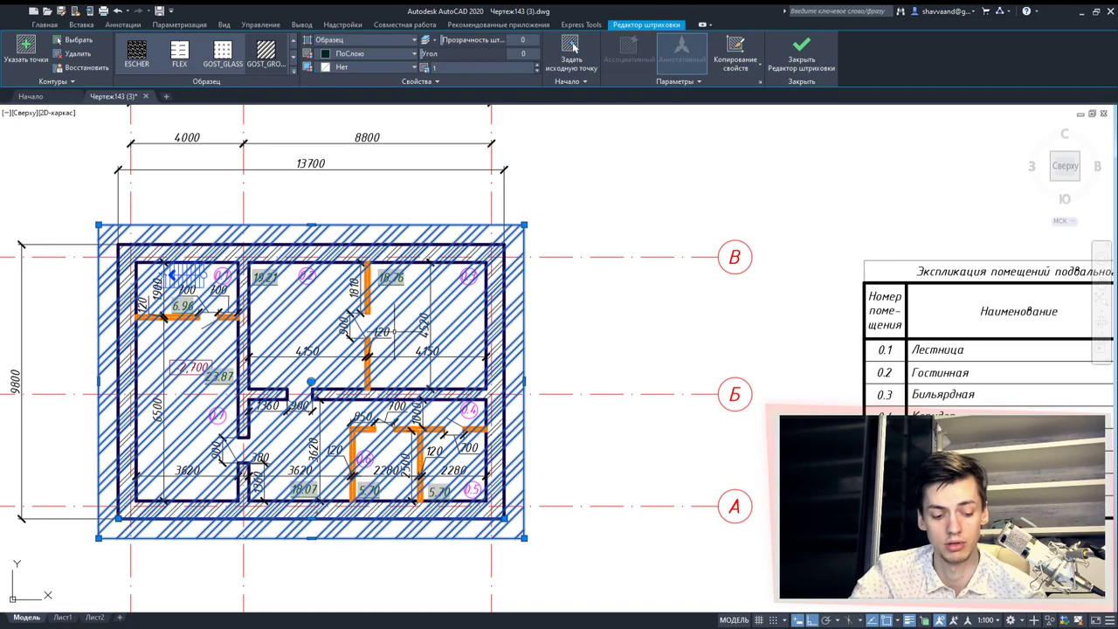
key("Return")
Pan and zoom back so the first-floor plan fills the view
scroll(507, 358, "down", 3)
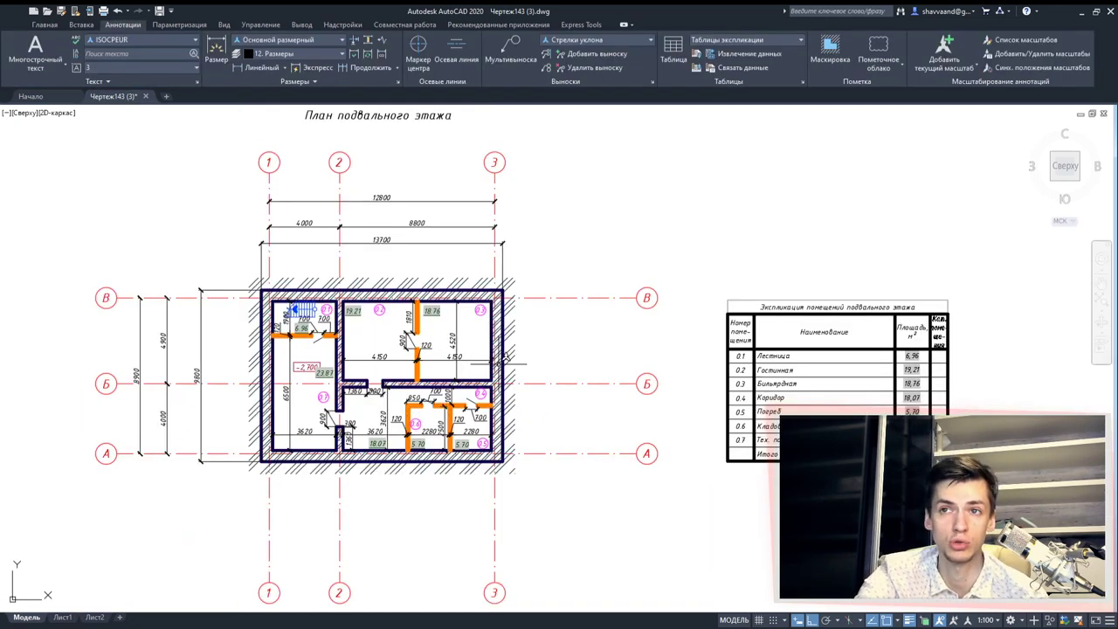
scroll(489, 363, "down", 2)
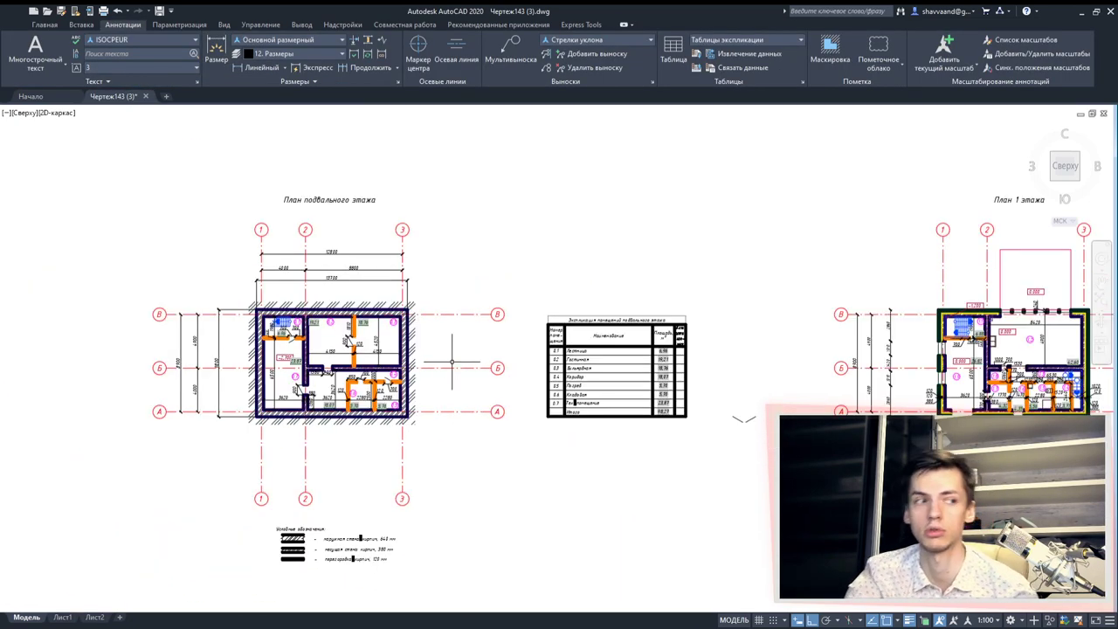
middle_click_drag(472, 353, 444, 363)
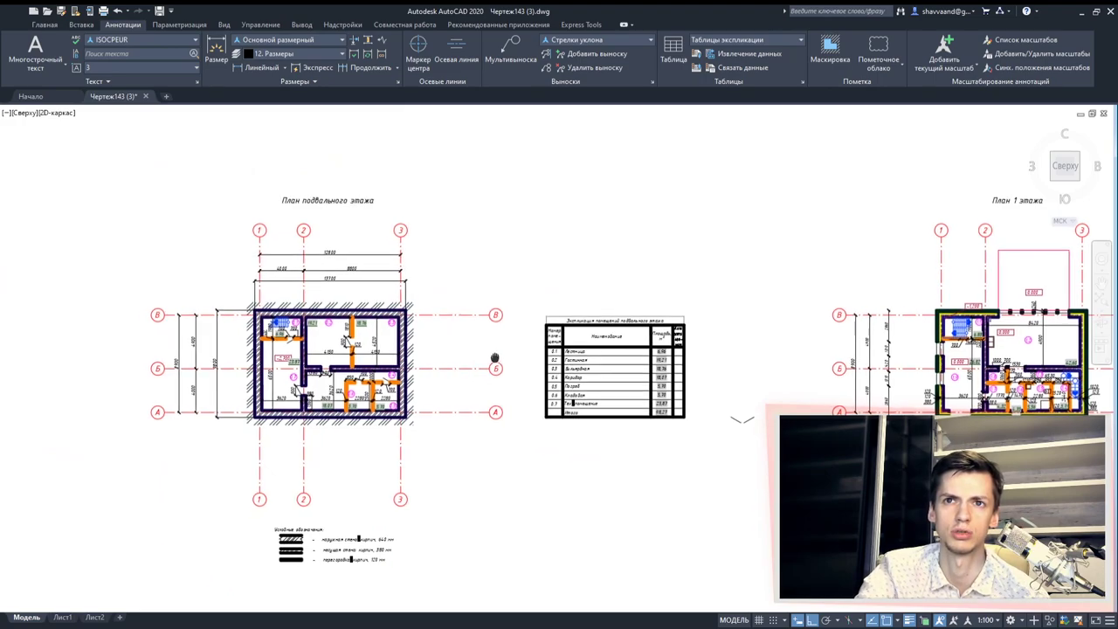
scroll(443, 364, "down", 2)
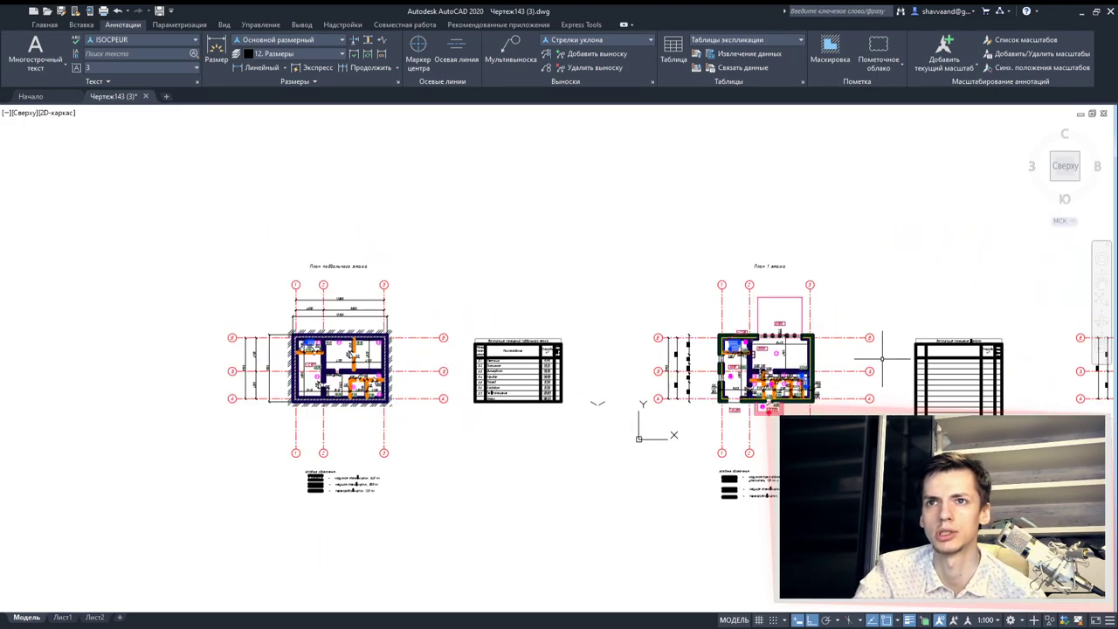
middle_click_drag(882, 358, 642, 361)
scroll(528, 371, "up", 4)
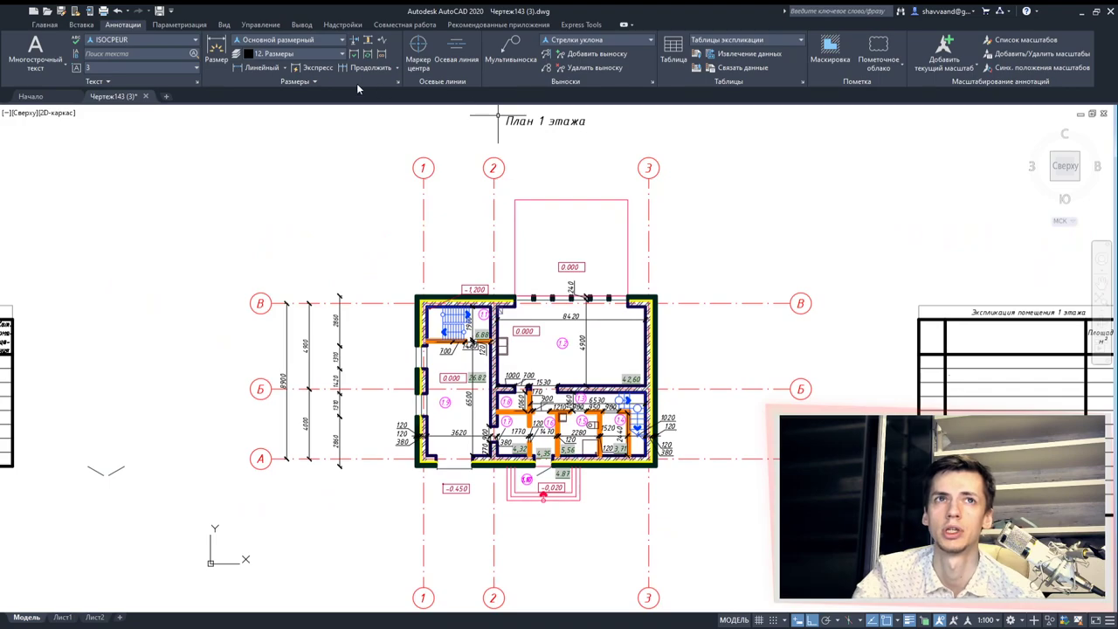
Add a 5620 linear dimension above the top-left wall and apply the dimension style to it
left_click(45, 24)
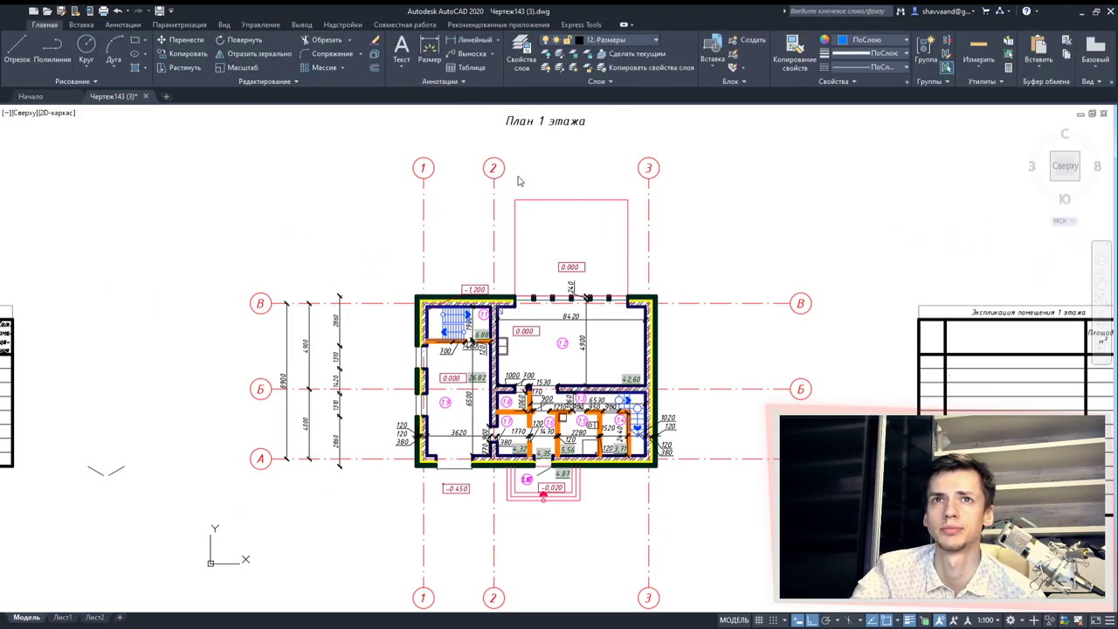
scroll(412, 285, "up", 4)
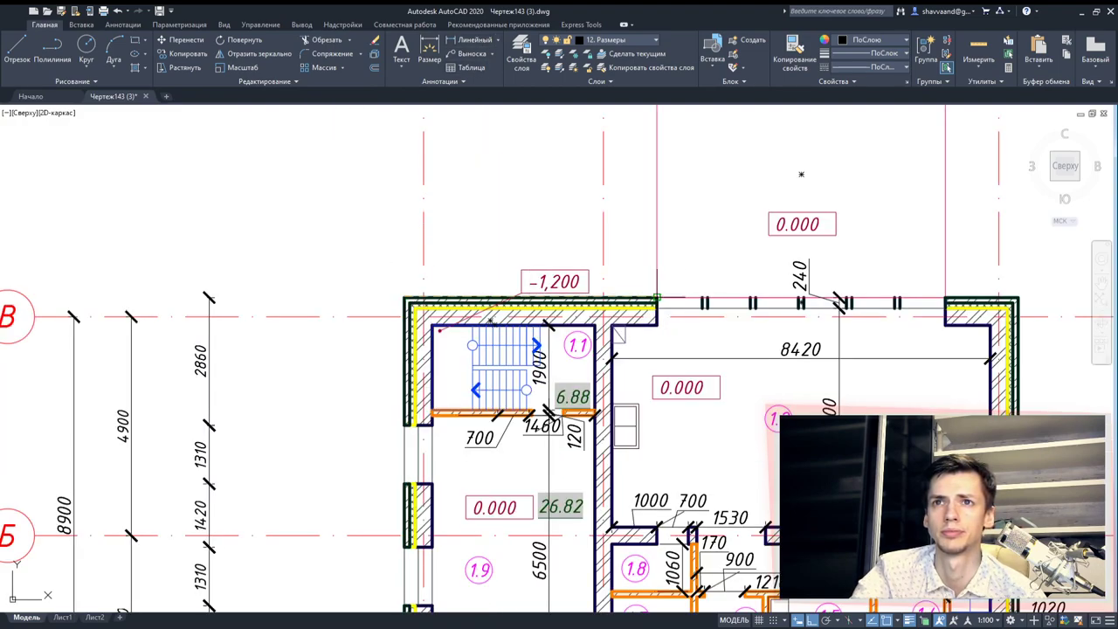
left_click(657, 298)
left_click(674, 157)
middle_click_drag(600, 221, 563, 277)
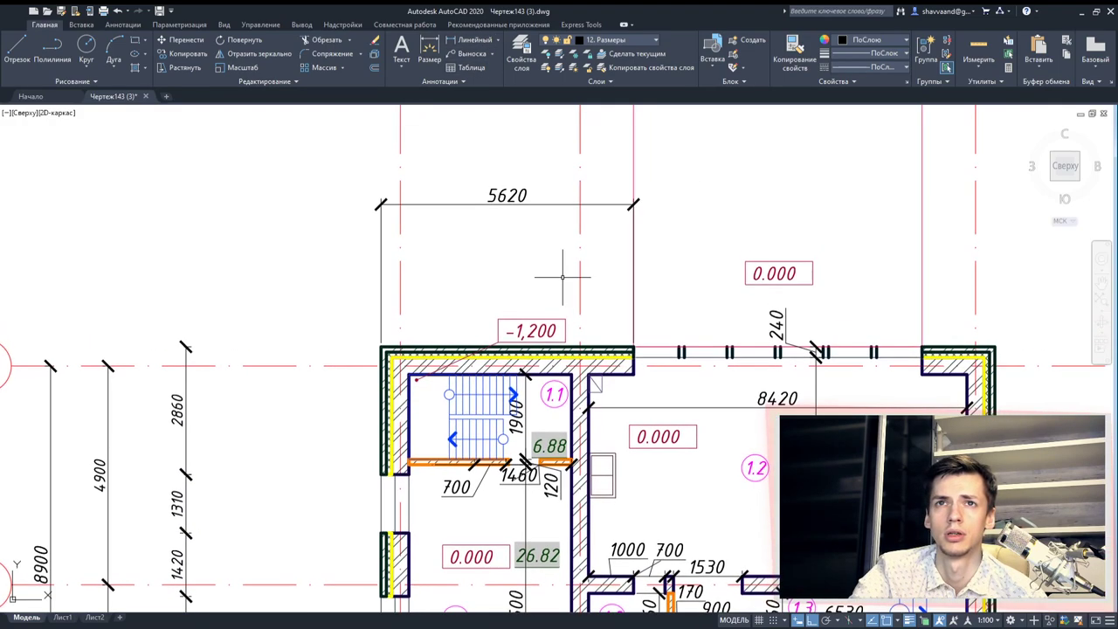
left_click(499, 204)
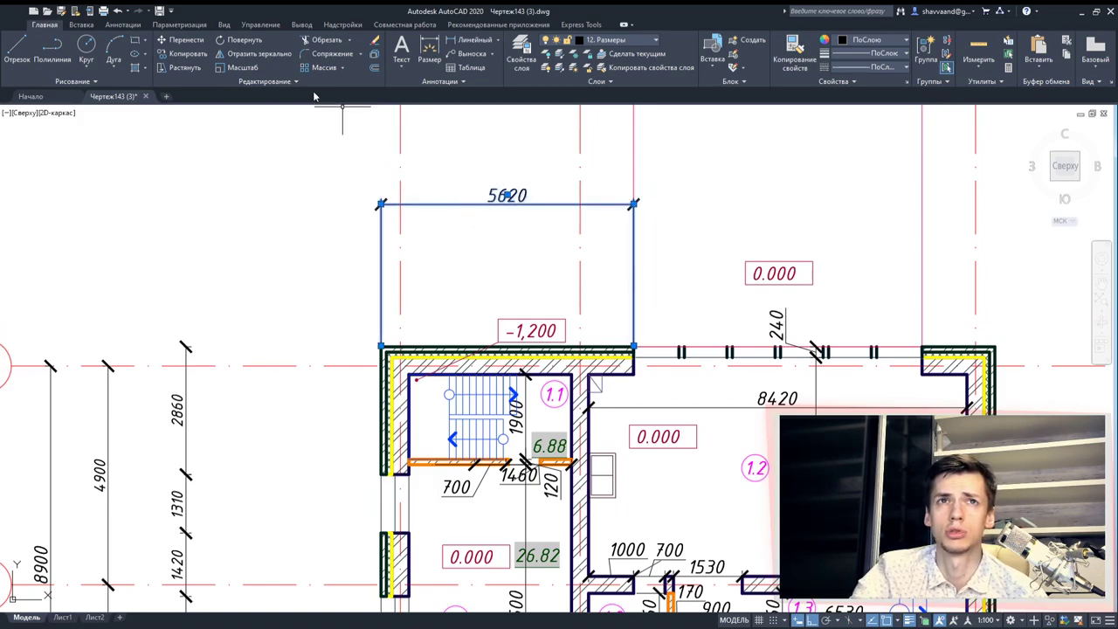
left_click(122, 24)
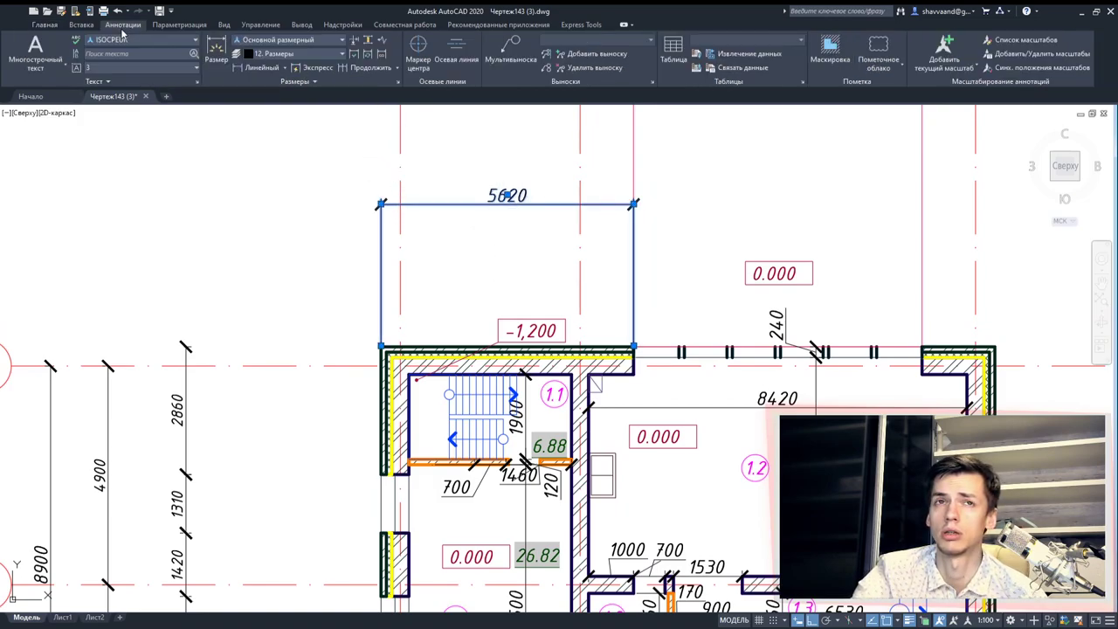
left_click(397, 82)
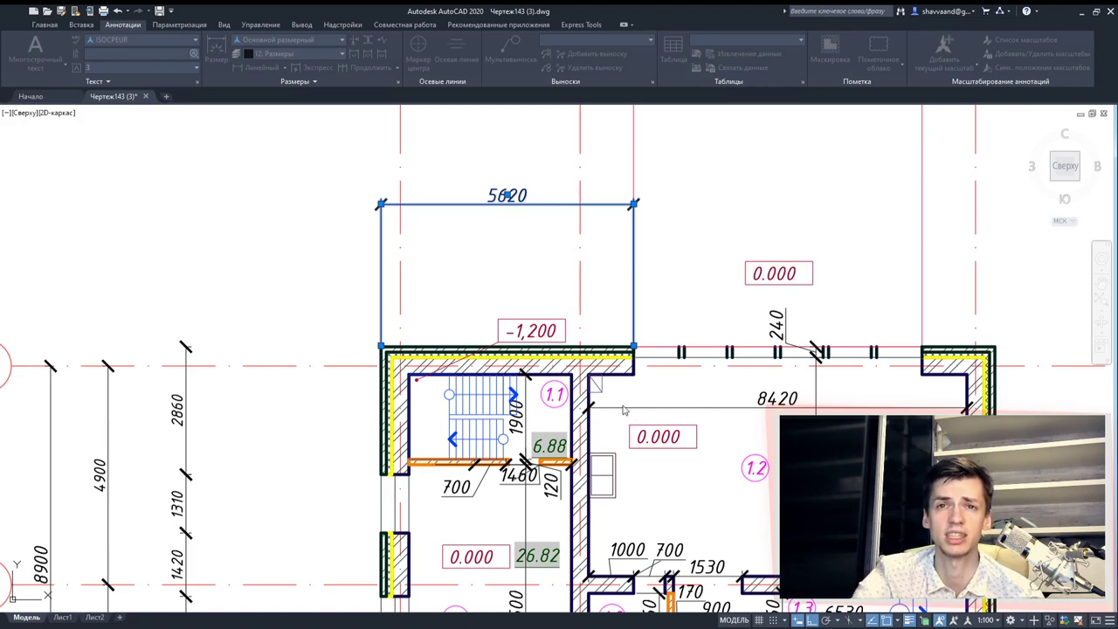
key("Return")
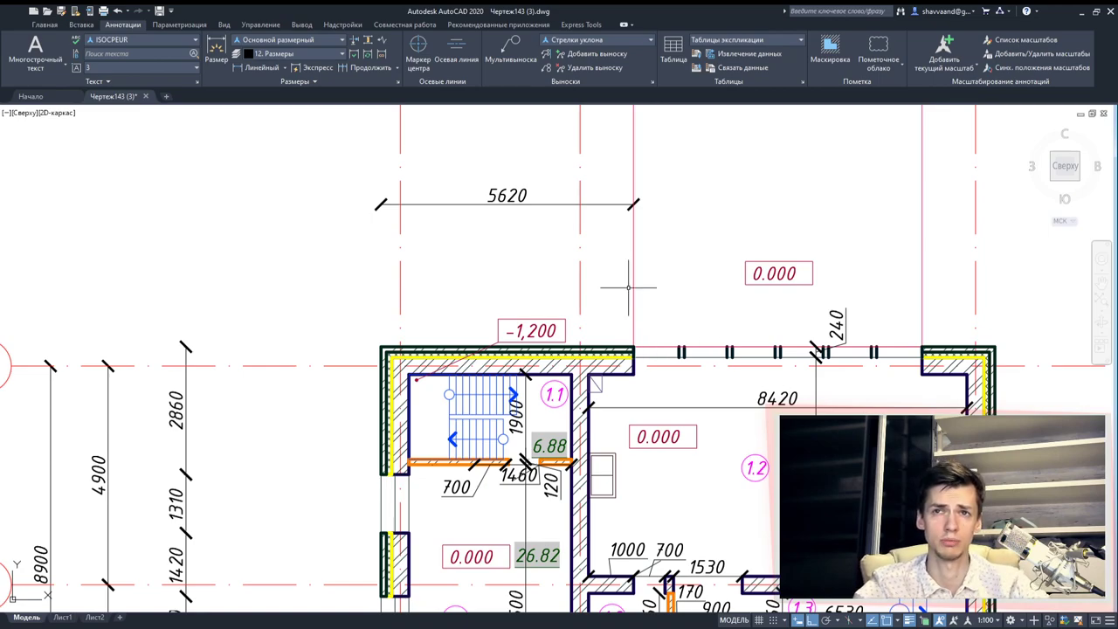
Continue the chain with 6420 and 1620, then add the overall 9760 dimension on the right
left_click(382, 70)
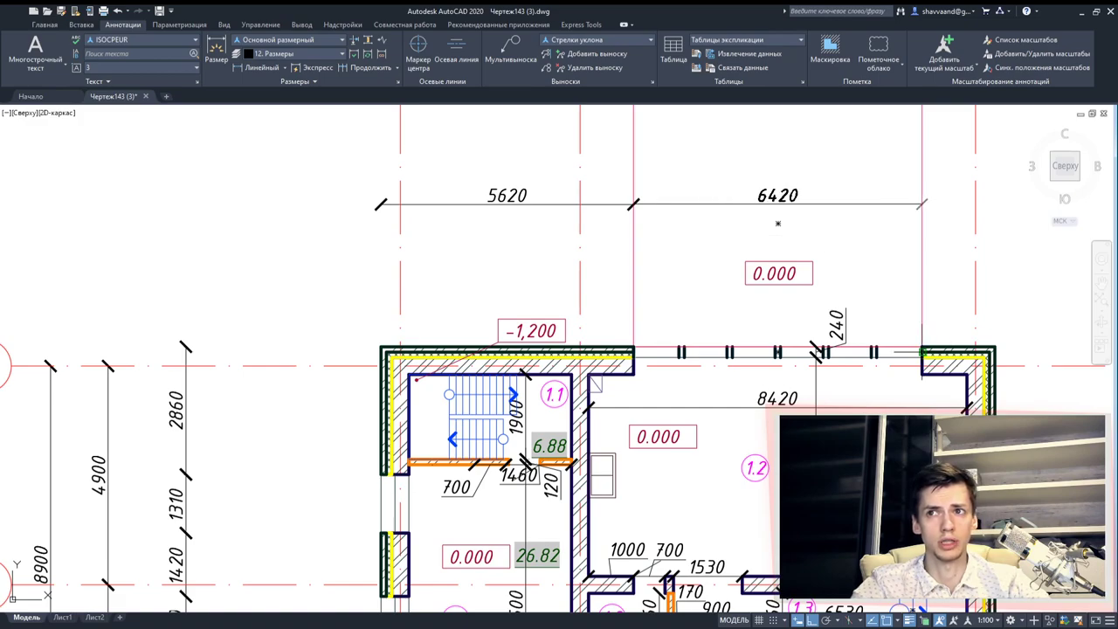
left_click(922, 352)
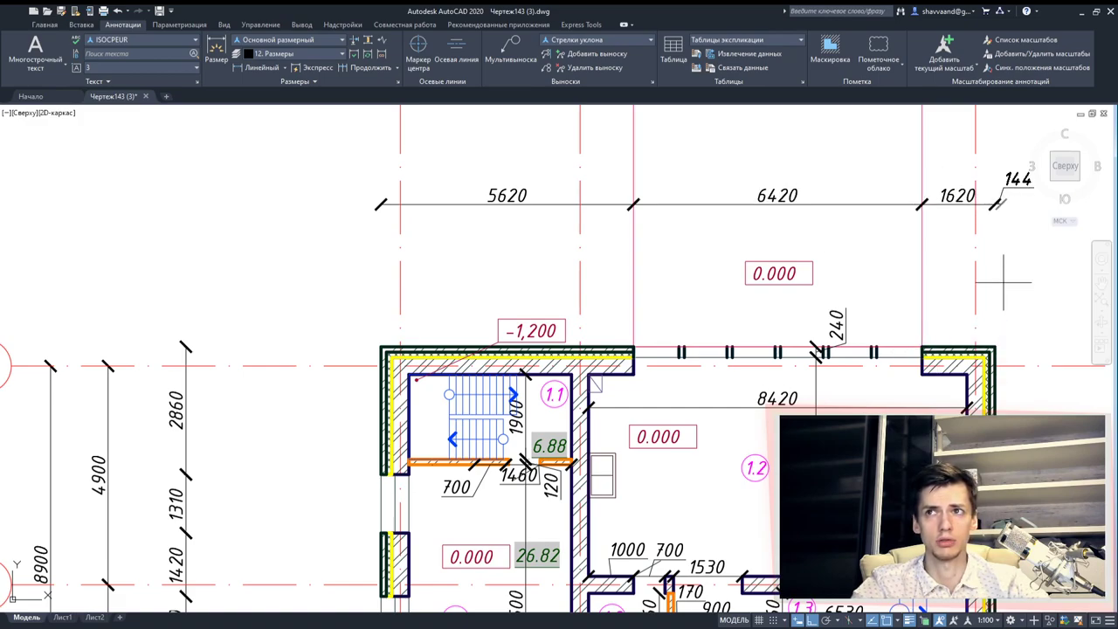
scroll(978, 262, "down", 1)
scroll(952, 249, "down", 1)
scroll(612, 218, "down", 2)
scroll(432, 114, "down", 1)
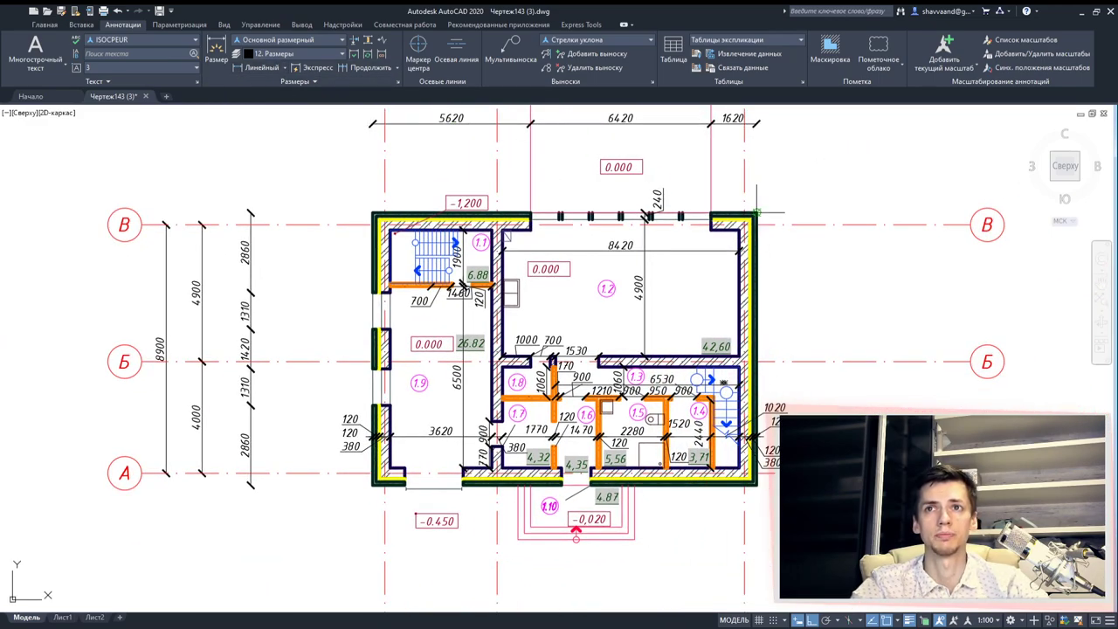
left_click(756, 483)
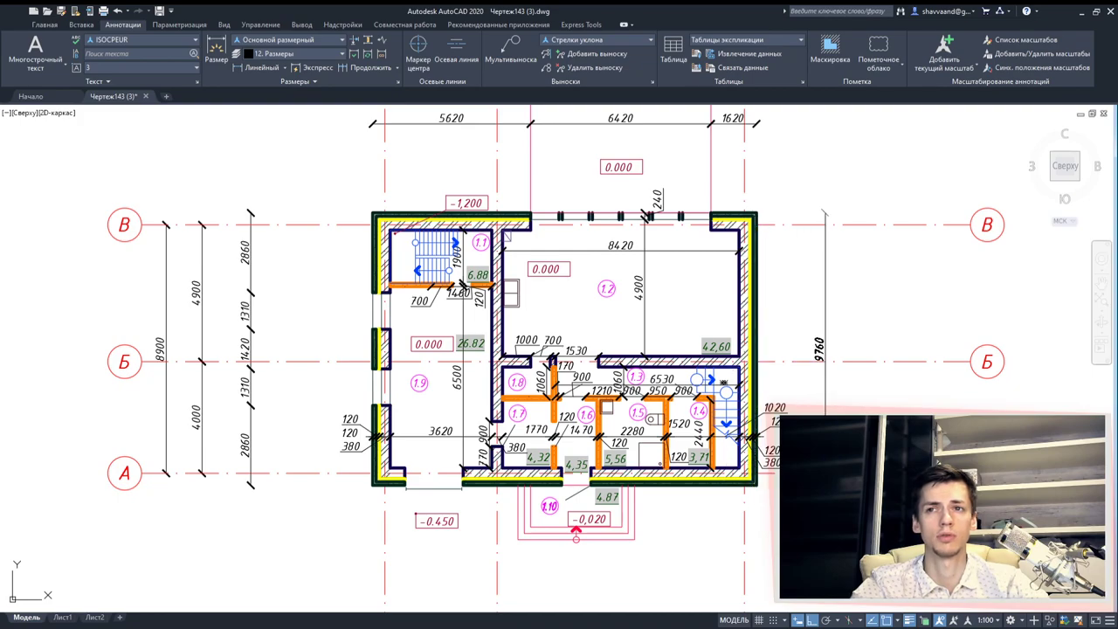
left_click(831, 375)
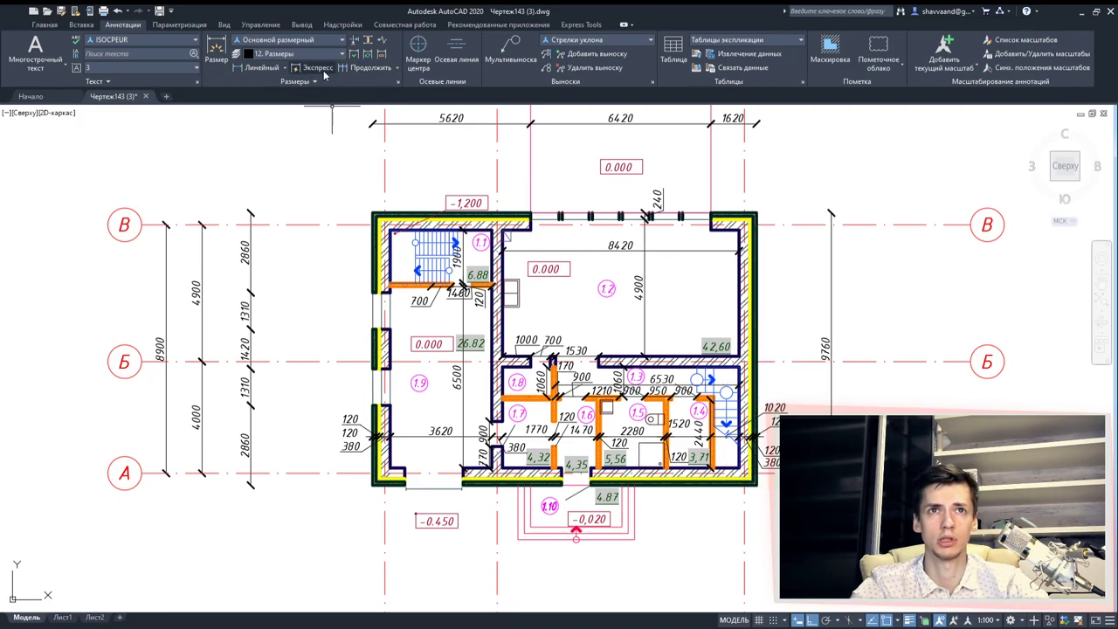
Place a 1138 linear dimension below the plan from the bottom-left wall corner
middle_click_drag(421, 382, 469, 253)
scroll(397, 362, "up", 2)
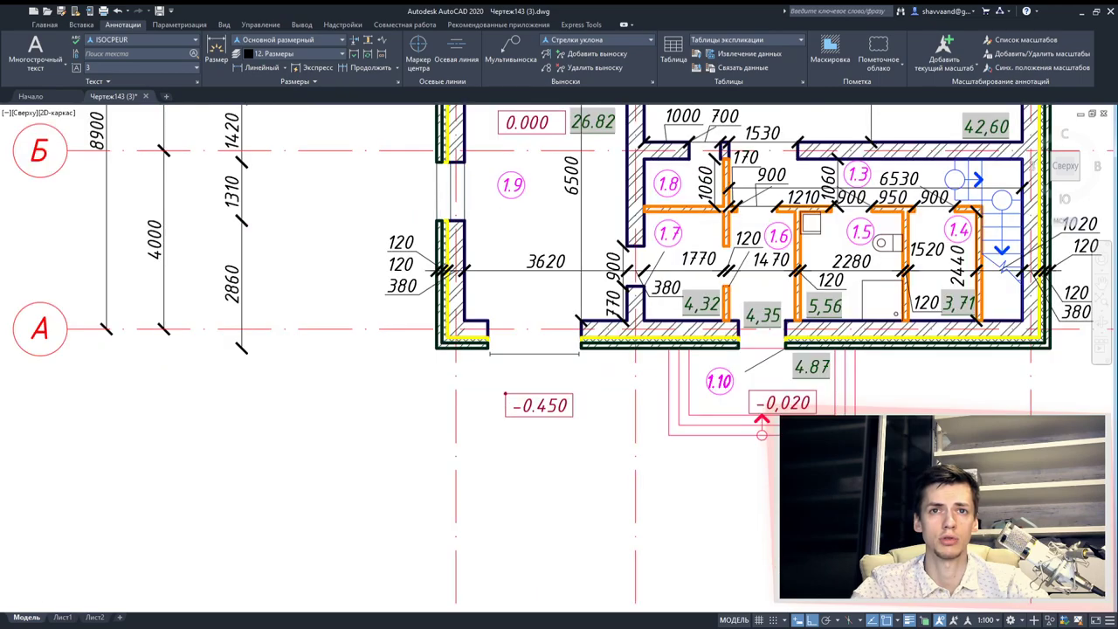
scroll(397, 363, "up", 2)
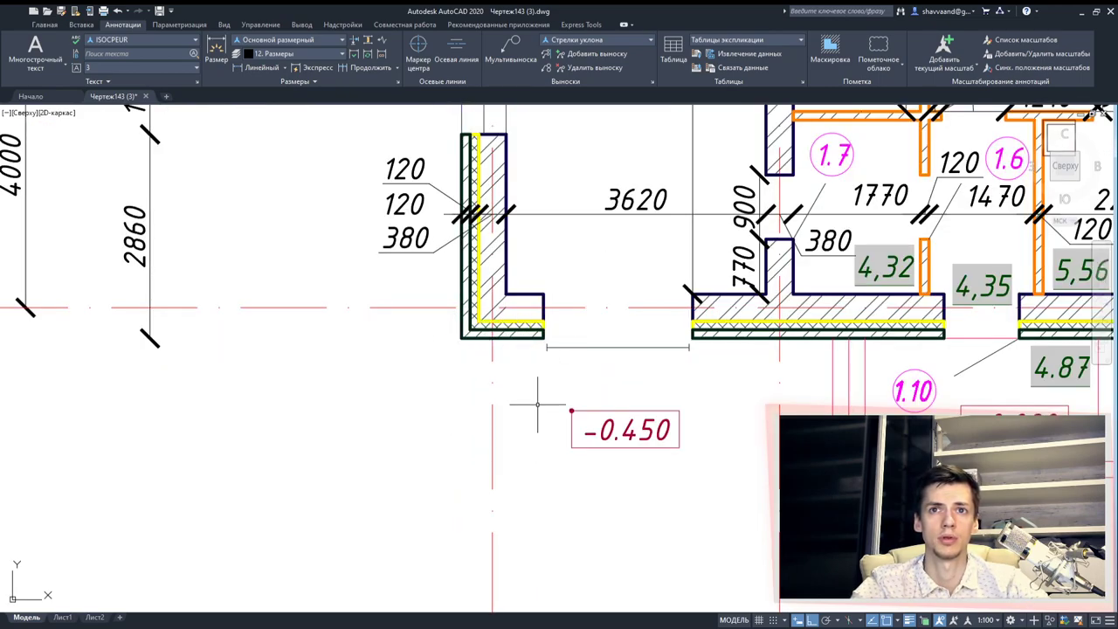
left_click(264, 72)
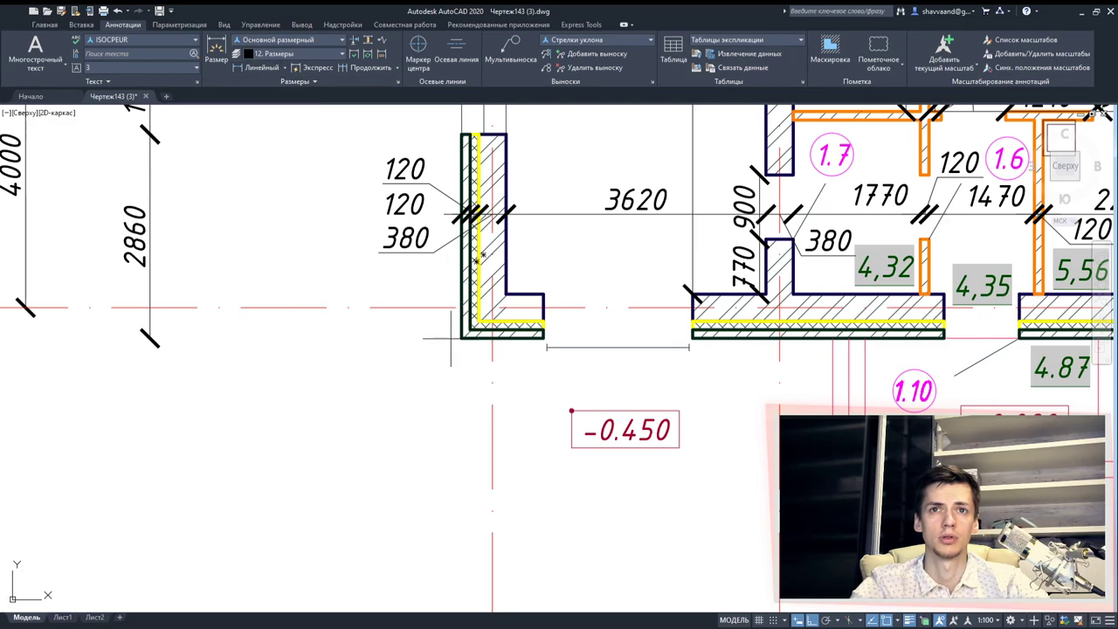
left_click(535, 346)
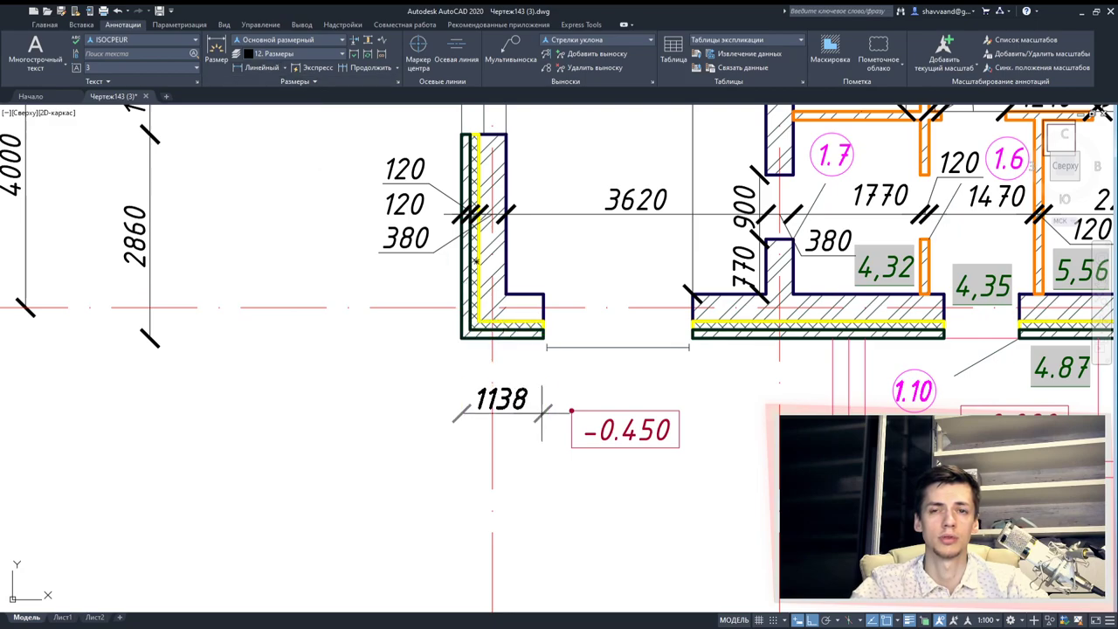
scroll(537, 316, "down", 4)
left_click(524, 452)
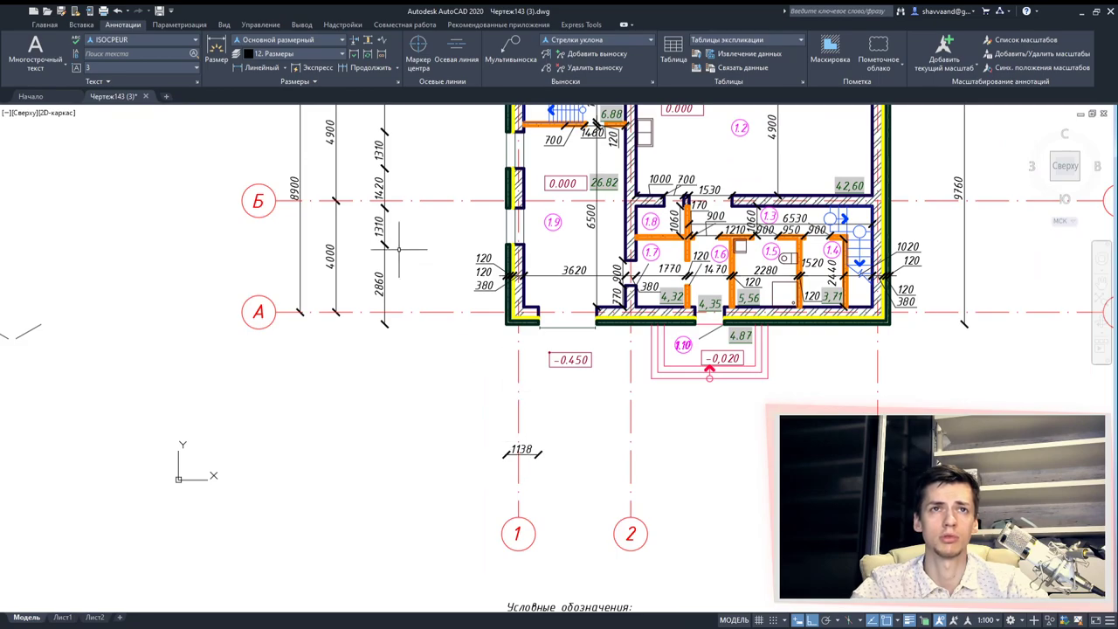
Continue the bottom chain with 2082, 3500, 1050 and 5890 segments up to axis 3
left_click(354, 72)
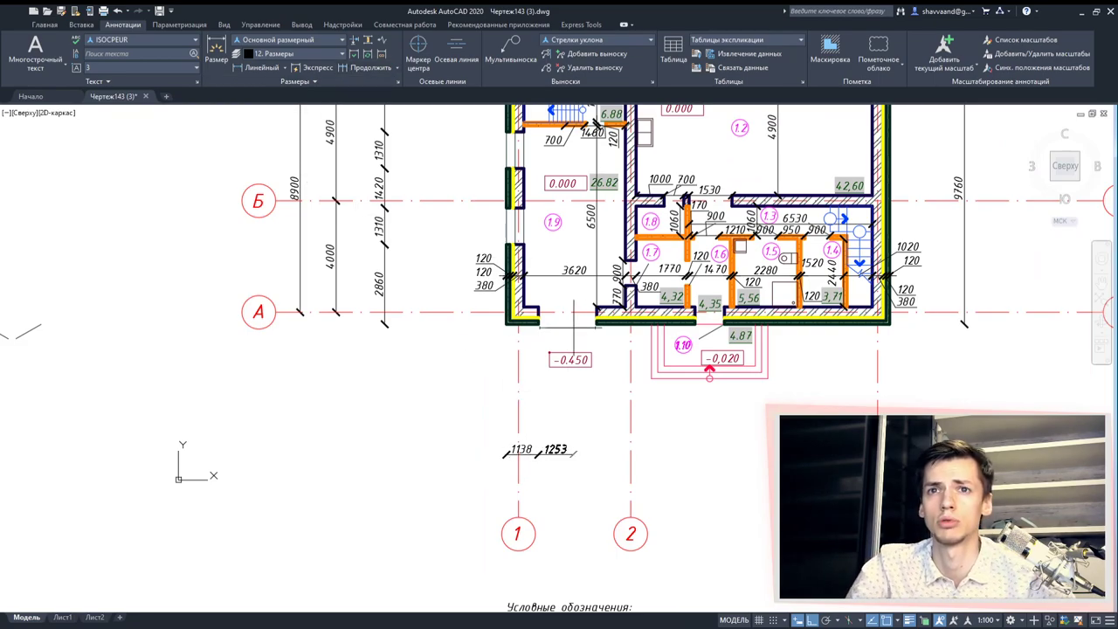
scroll(596, 326, "up", 6)
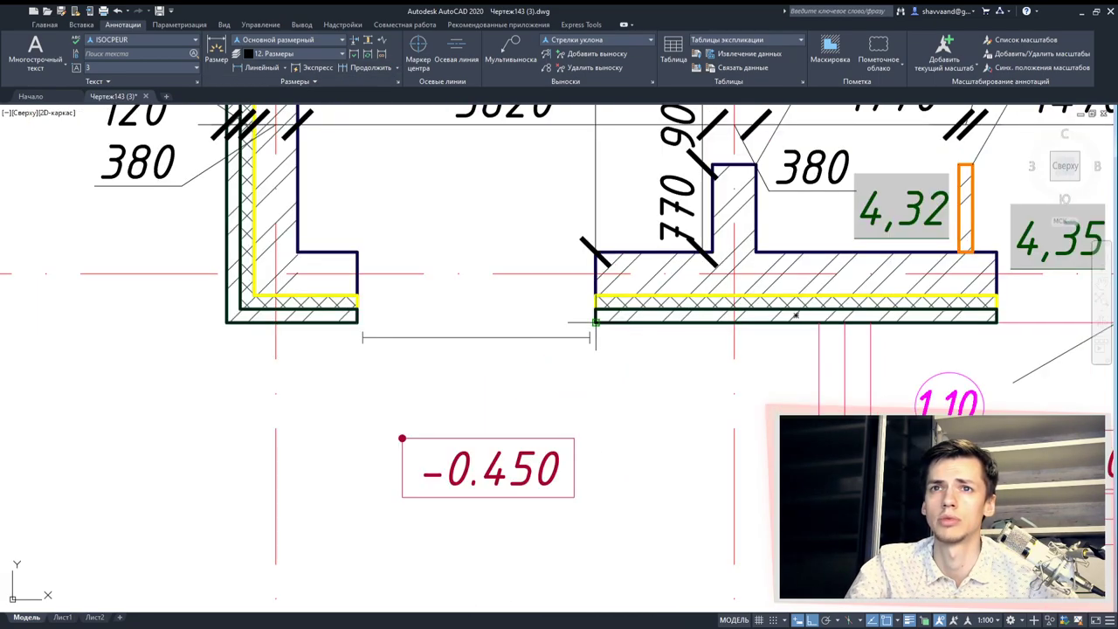
left_click(603, 330)
scroll(608, 335, "down", 9)
scroll(670, 341, "up", 4)
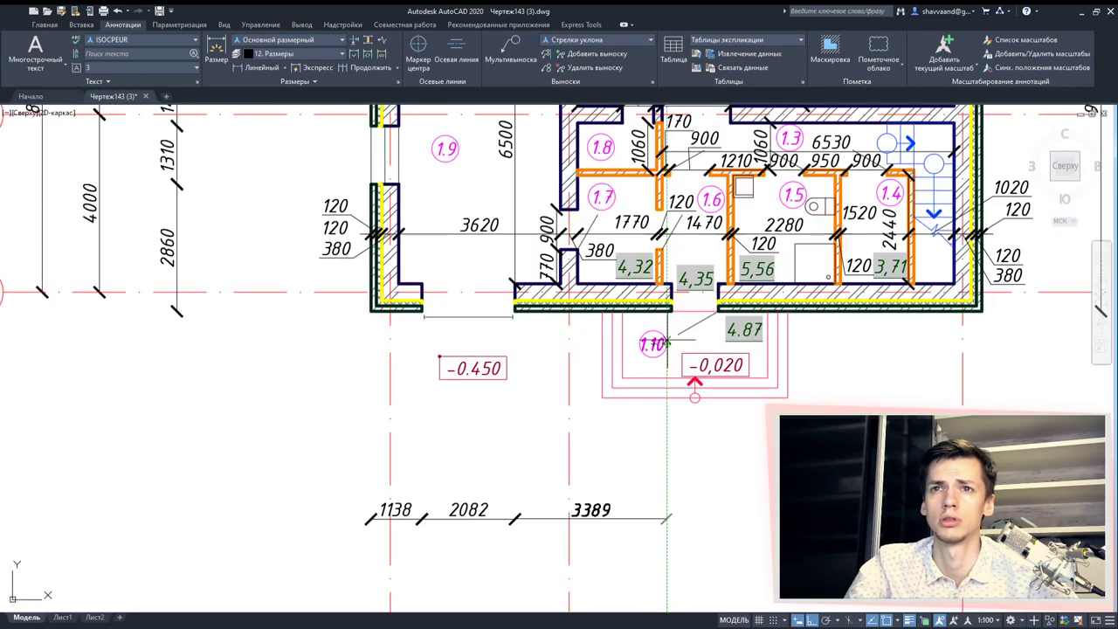
left_click(671, 310)
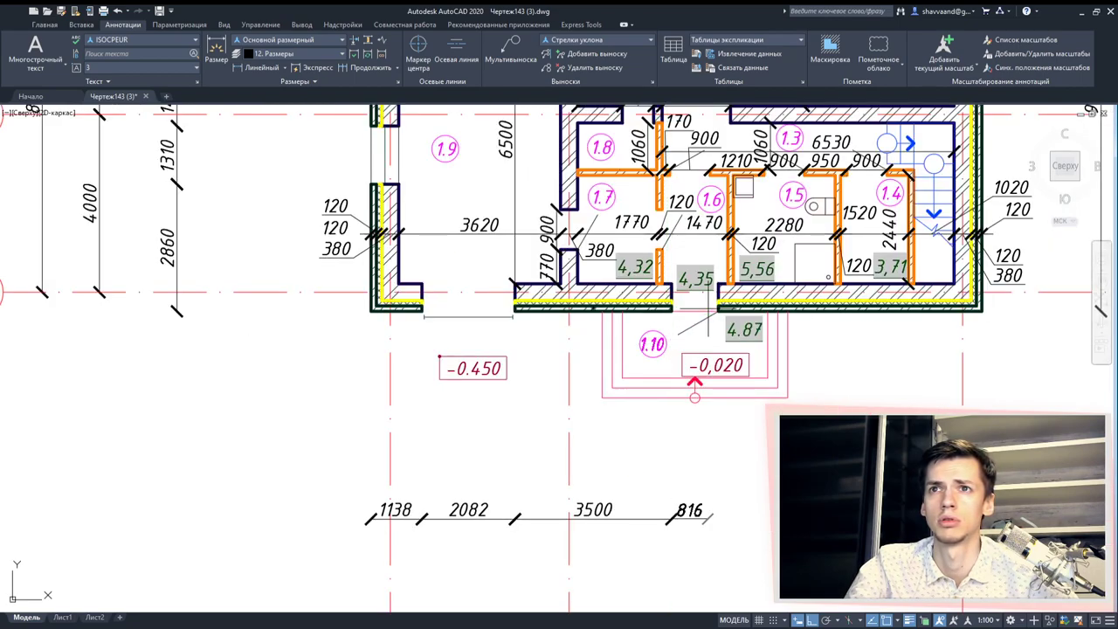
left_click(718, 310)
middle_click_drag(718, 310, 552, 292)
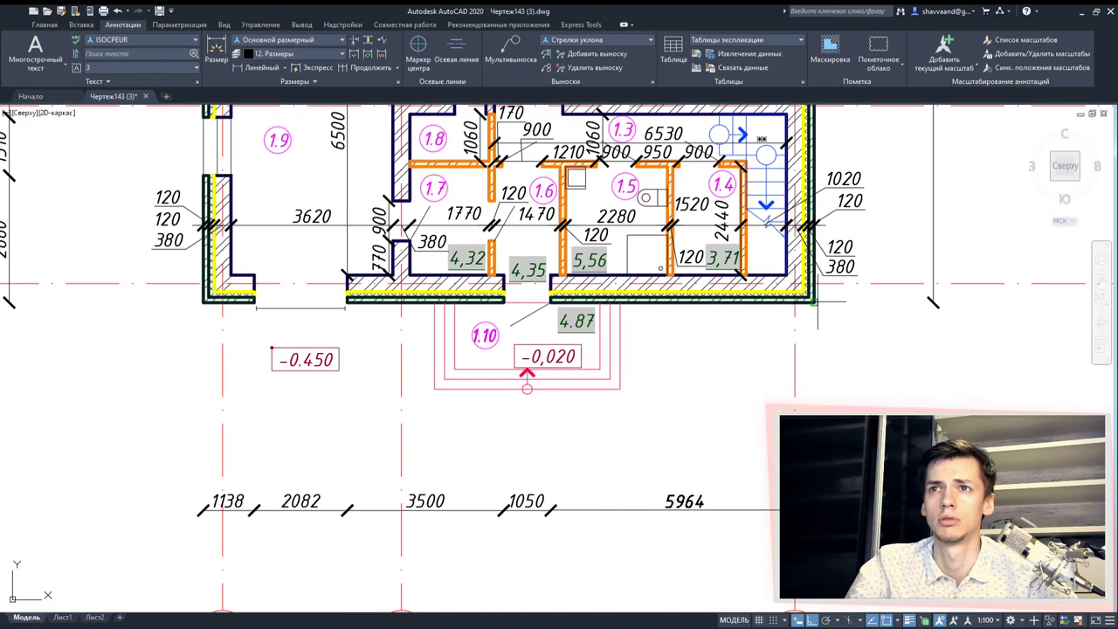
scroll(741, 341, "down", 1)
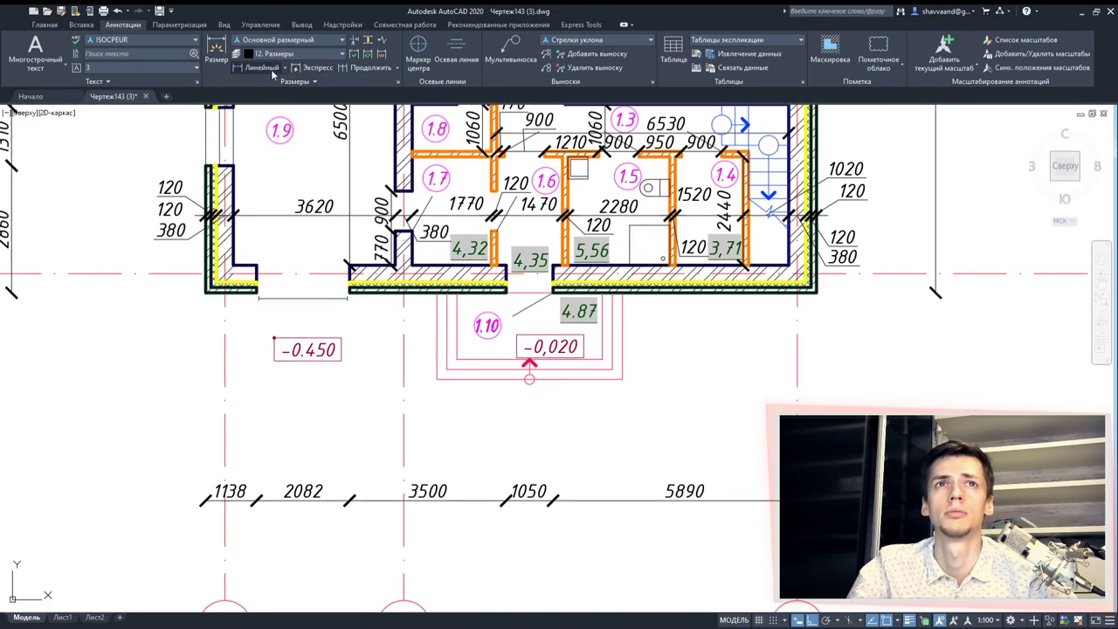
scroll(525, 306, "down", 2)
scroll(343, 262, "up", 1)
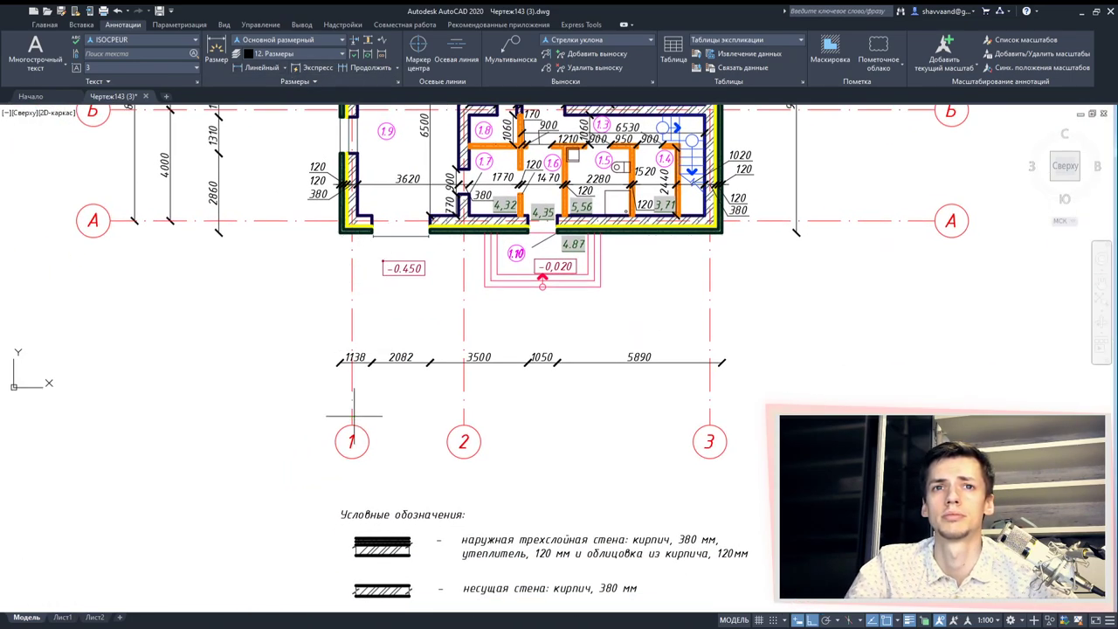
Add the overall 12800 dimension from axis 1 to 3, plus 4000 and 8800 axis dimensions
left_click(710, 417)
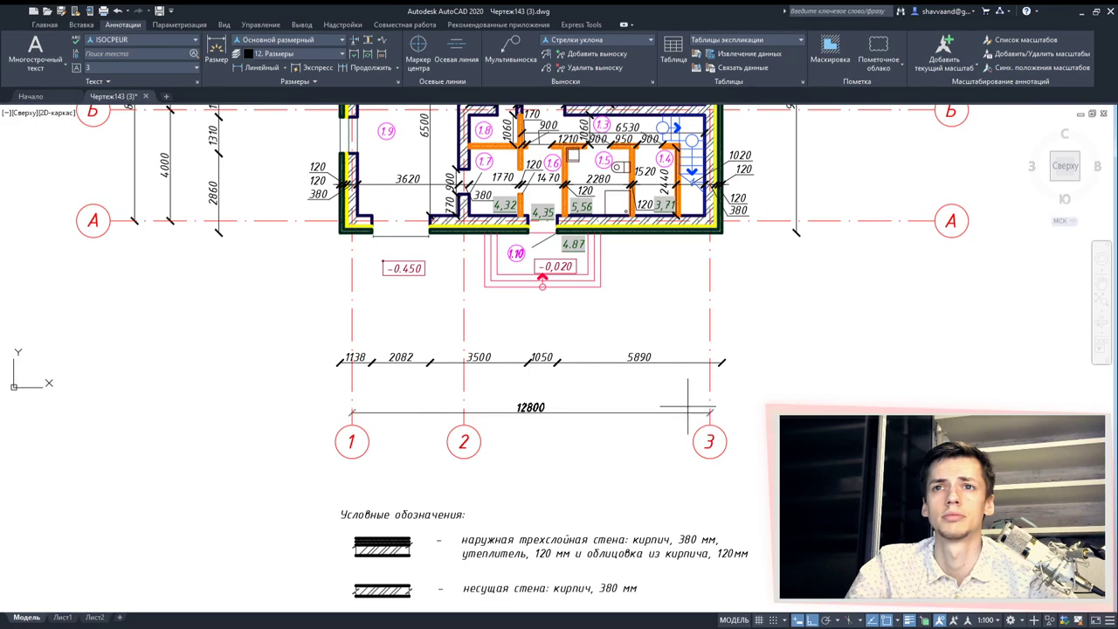
left_click(628, 409)
left_click(253, 69)
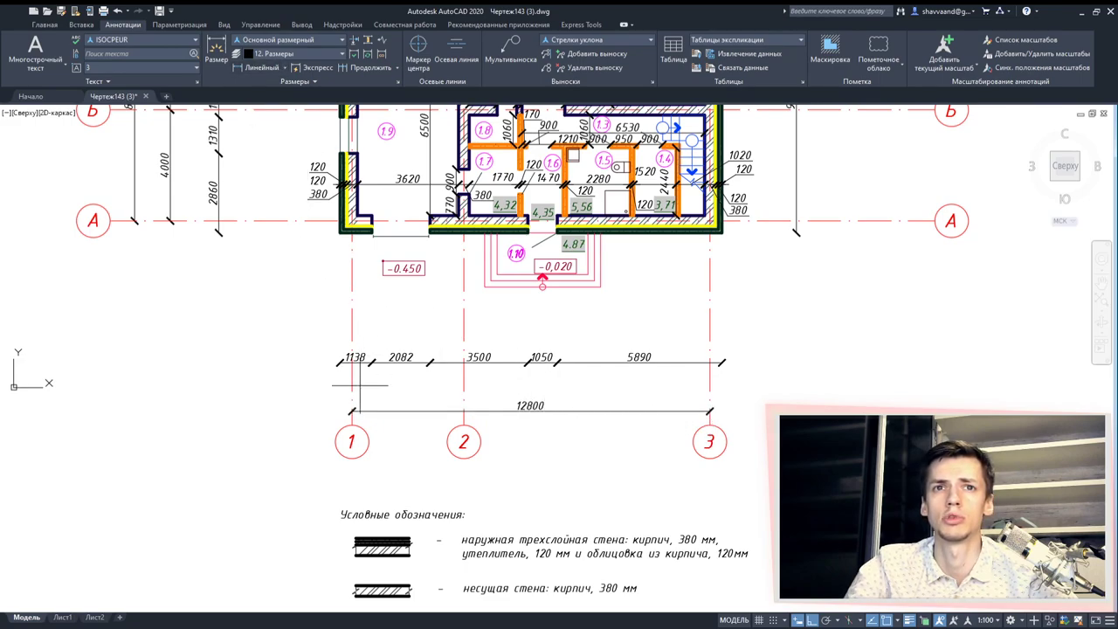
left_click(464, 390)
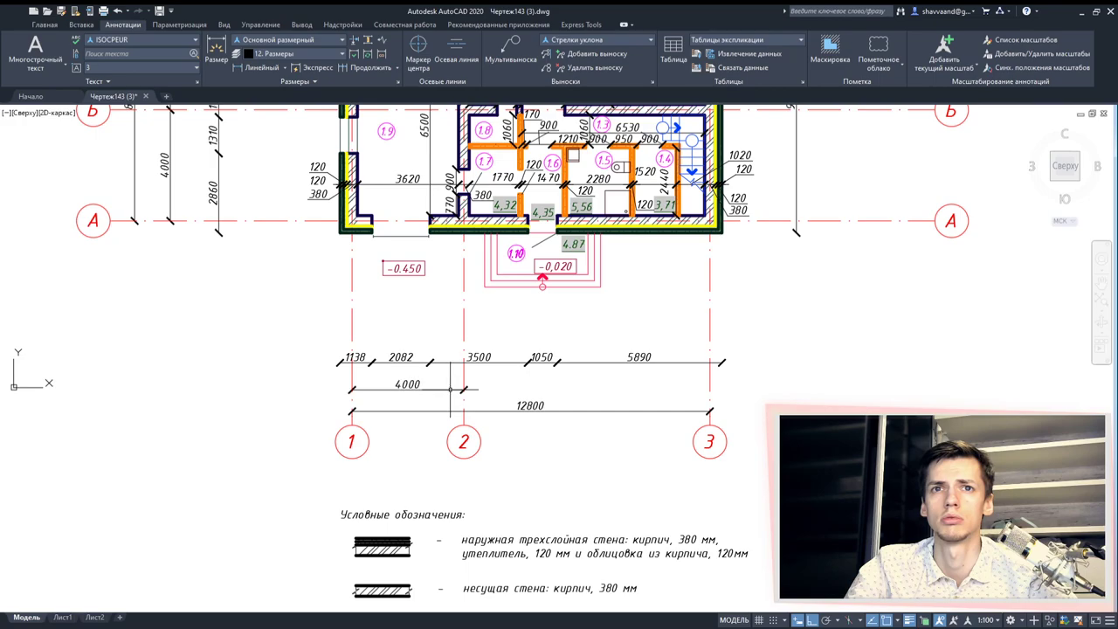
left_click(462, 386)
left_click(249, 70)
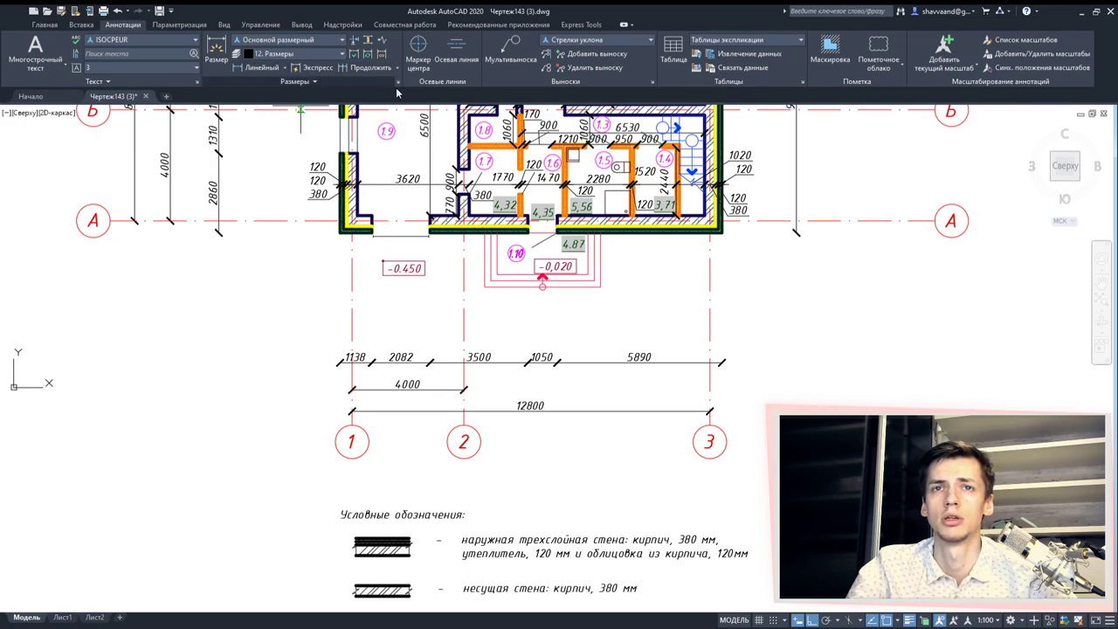
left_click(464, 390)
left_click(711, 389)
left_click(716, 384)
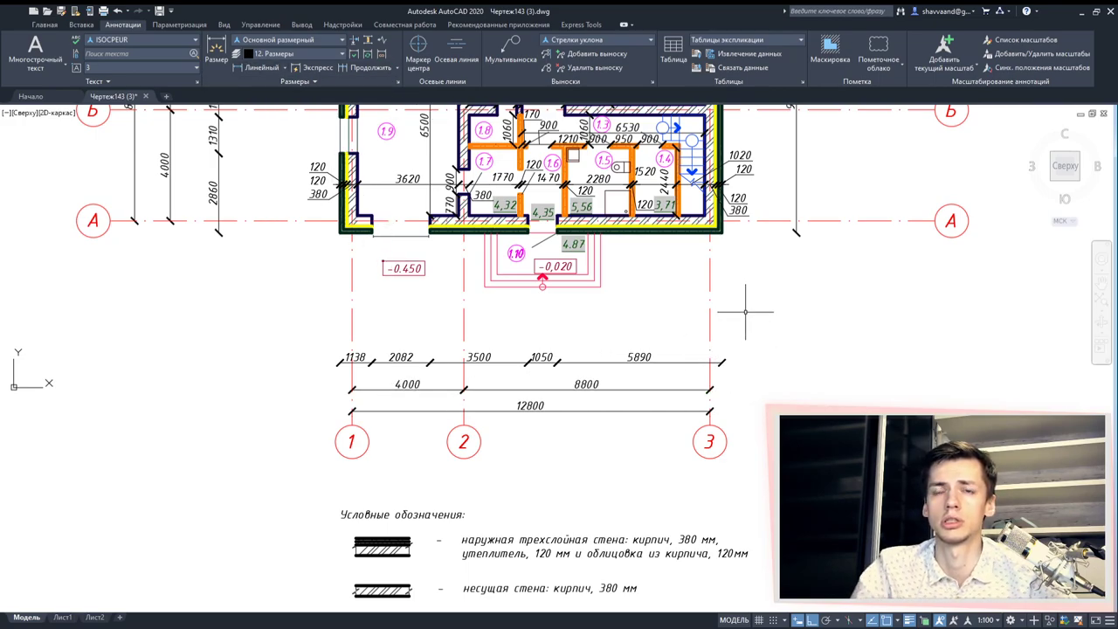
scroll(567, 244, "down", 3)
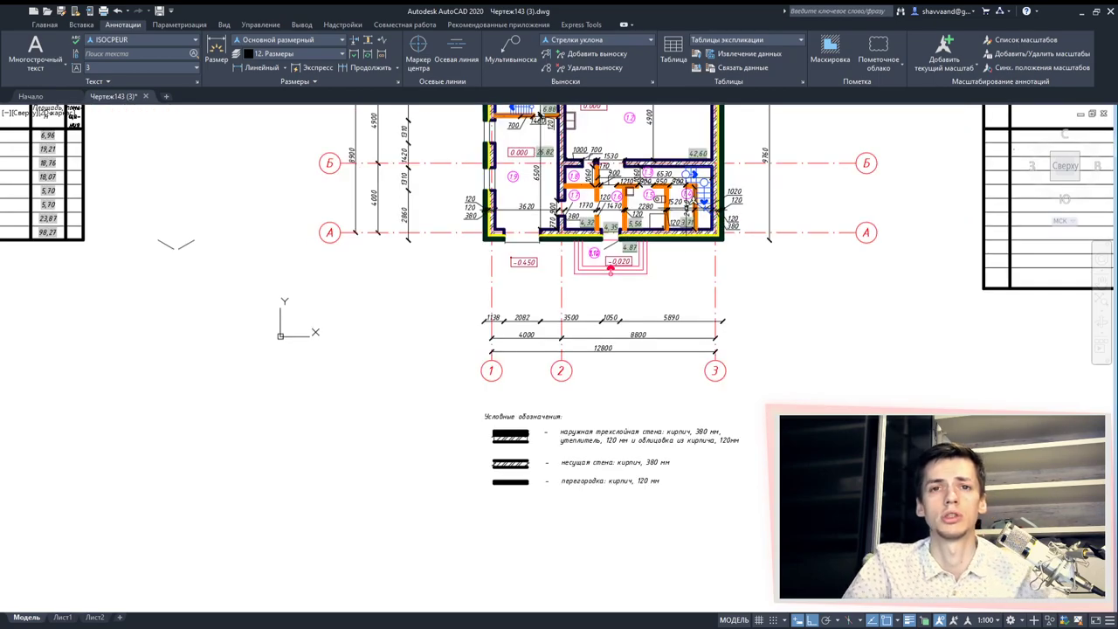
scroll(613, 277, "up", 3)
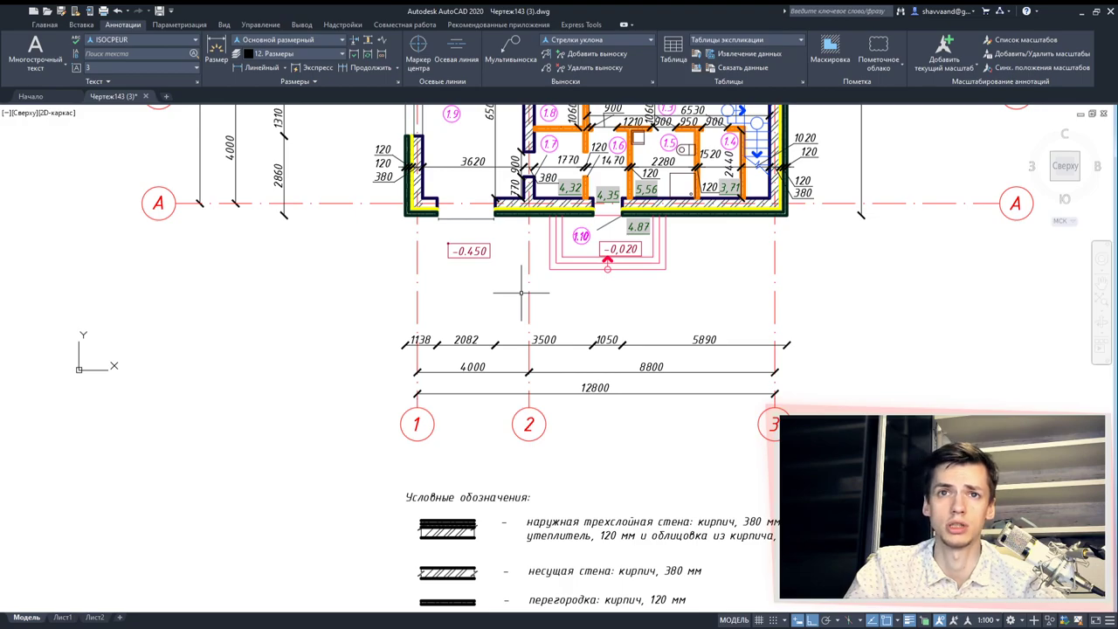
scroll(515, 297, "up", 4)
left_click(407, 387)
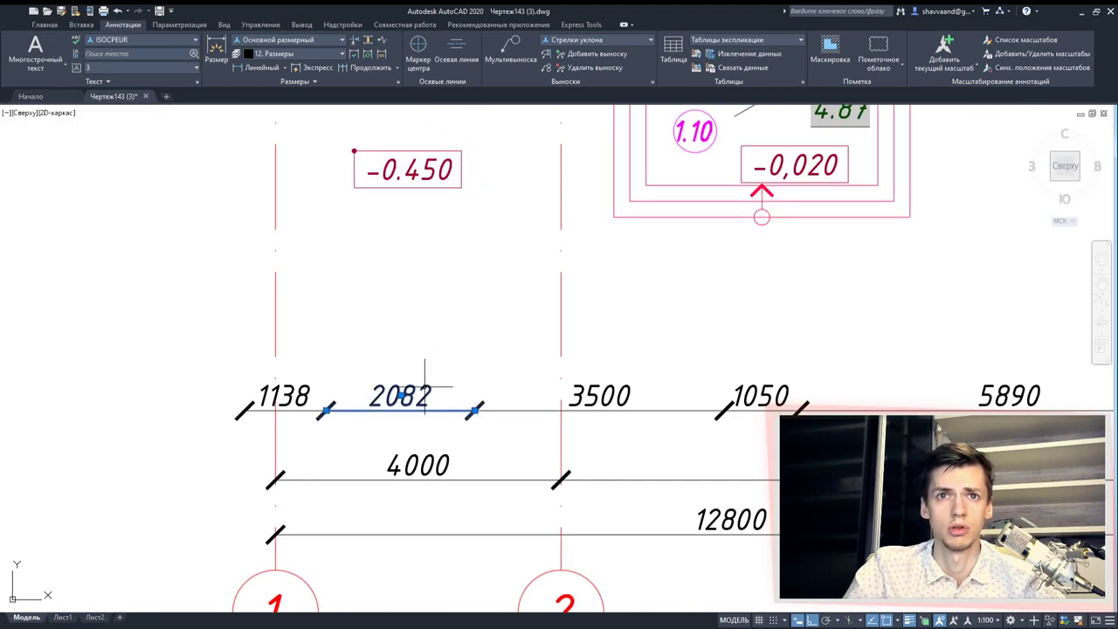
scroll(407, 385, "down", 2)
scroll(428, 380, "down", 1)
scroll(387, 242, "up", 3)
scroll(387, 224, "up", 2)
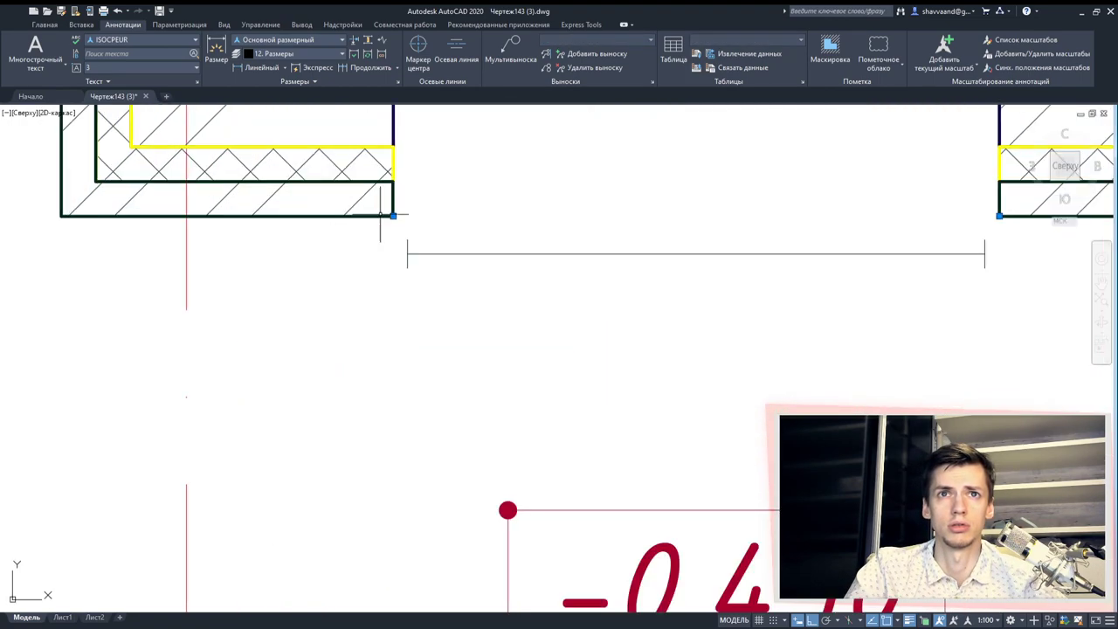
scroll(378, 219, "up", 2)
scroll(376, 231, "up", 2)
scroll(376, 235, "down", 5)
scroll(743, 315, "up", 4)
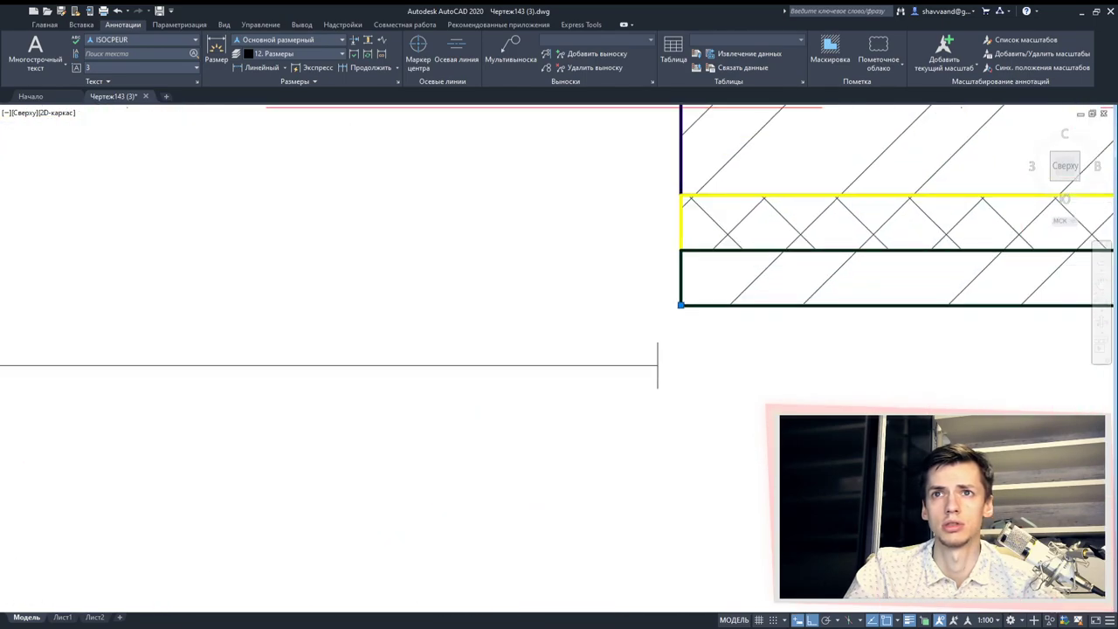
scroll(754, 315, "up", 2)
scroll(754, 315, "down", 2)
scroll(706, 324, "down", 3)
scroll(664, 450, "up", 2)
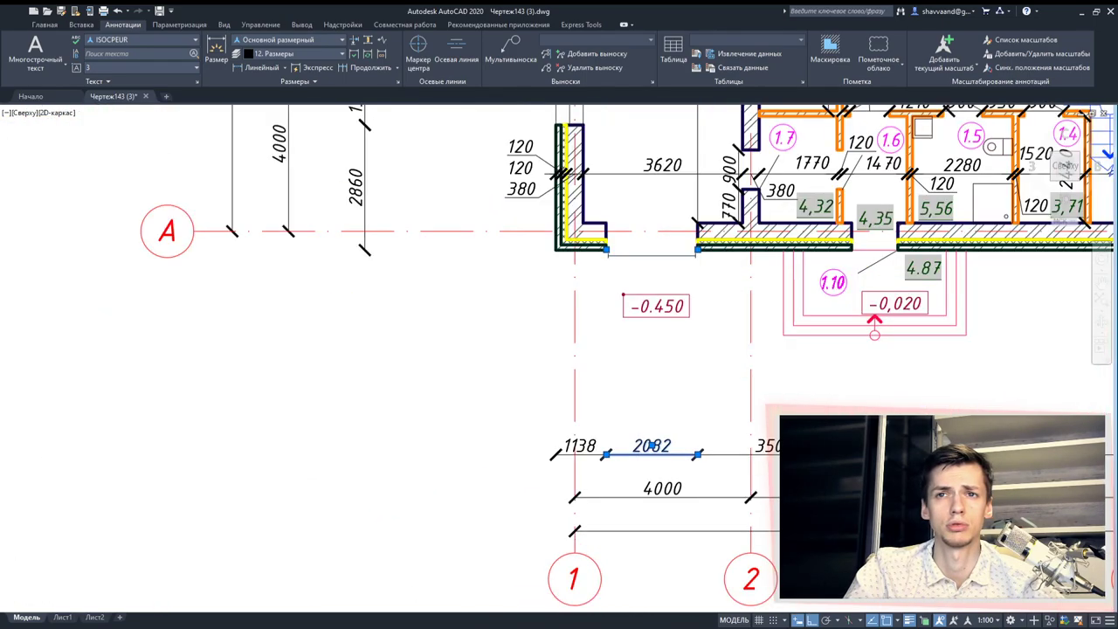
scroll(666, 441, "up", 2)
scroll(661, 393, "down", 3)
scroll(661, 387, "down", 1)
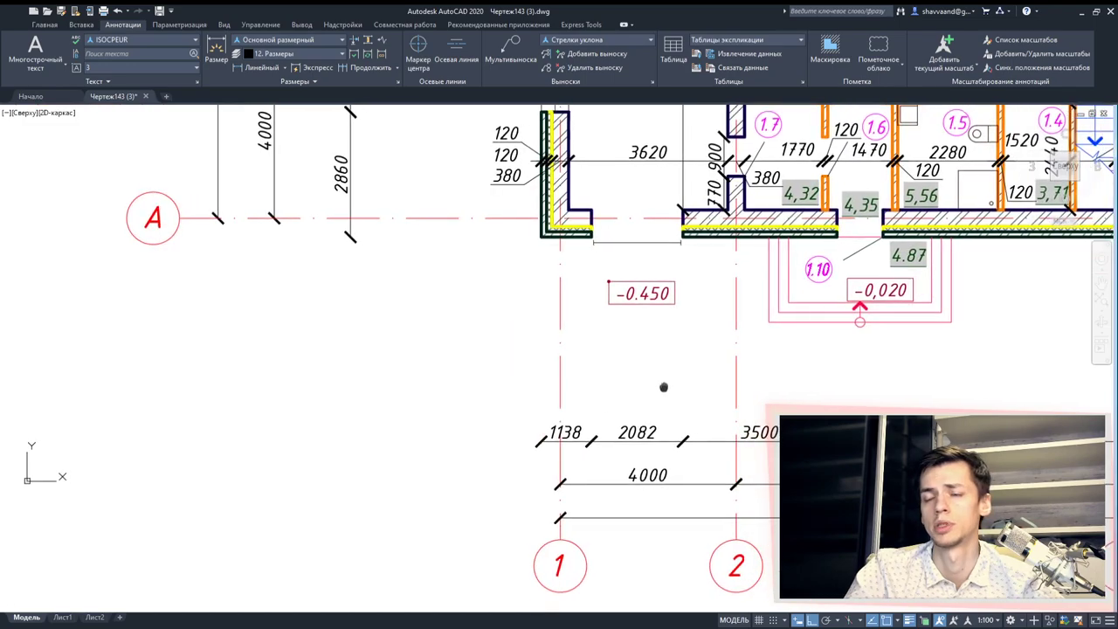
scroll(515, 334, "down", 2)
scroll(516, 334, "down", 2)
scroll(515, 340, "up", 1)
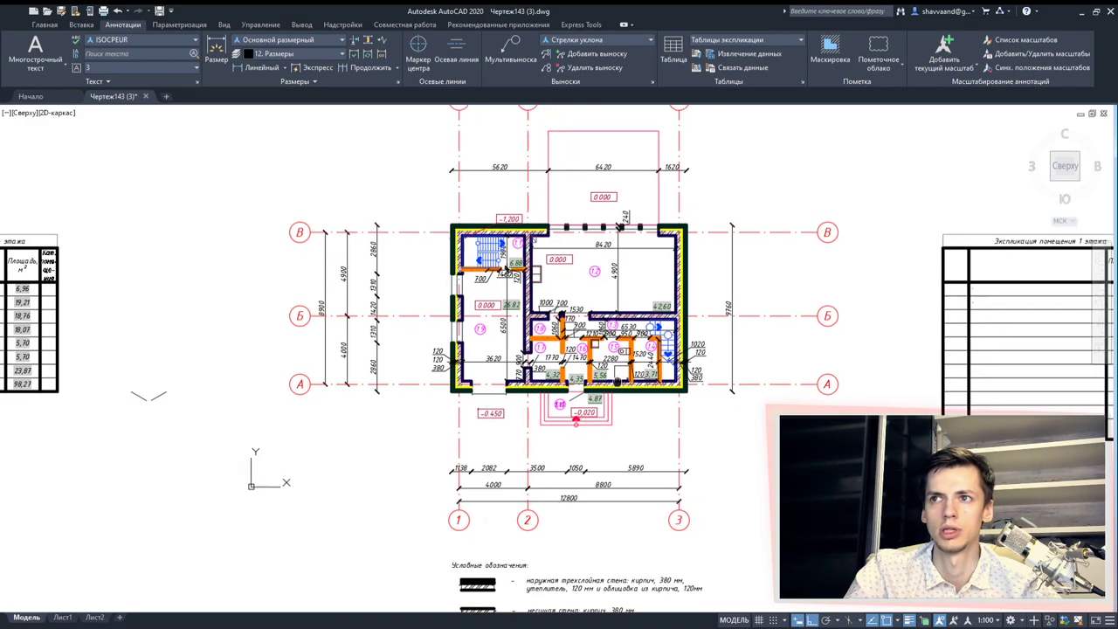
middle_click_drag(947, 428, 472, 436)
scroll(603, 393, "up", 2)
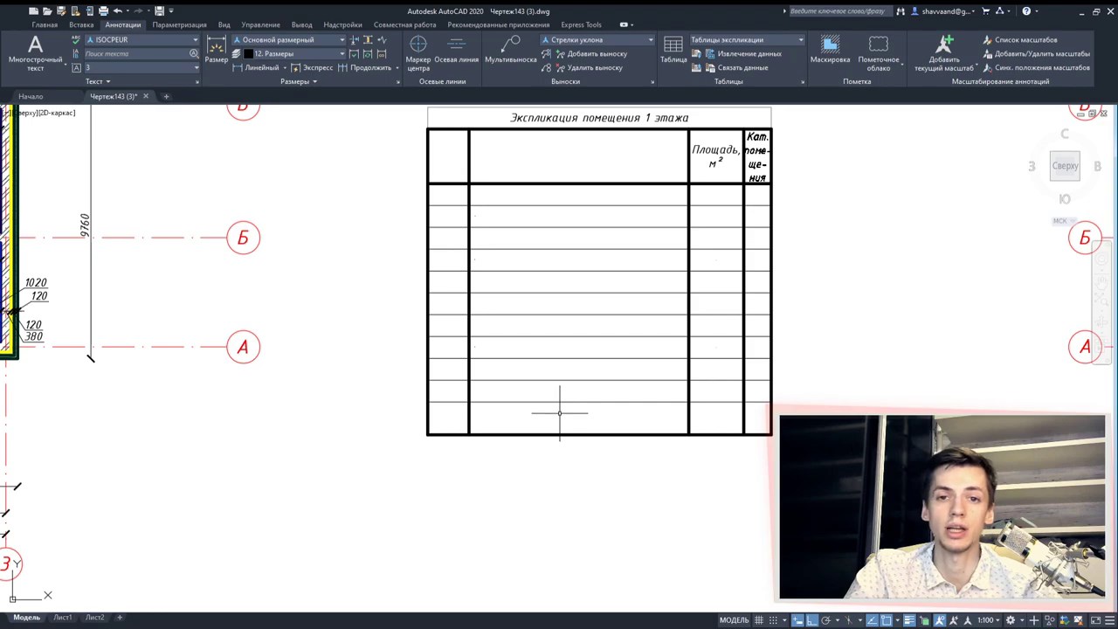
scroll(556, 403, "down", 4)
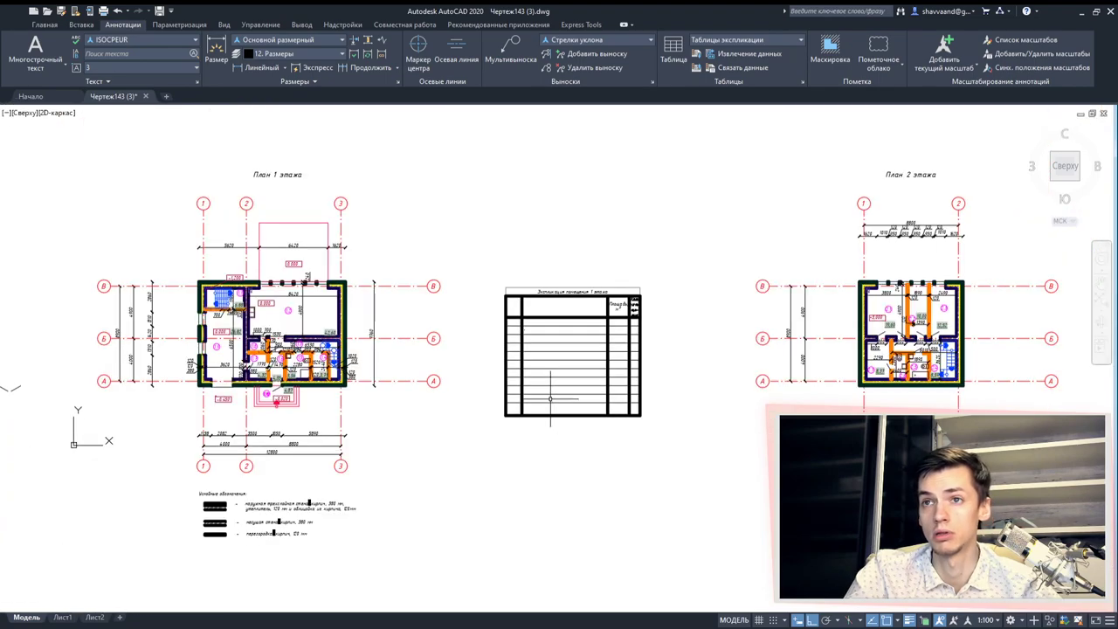
scroll(549, 398, "down", 2)
middle_click_drag(948, 374, 724, 361)
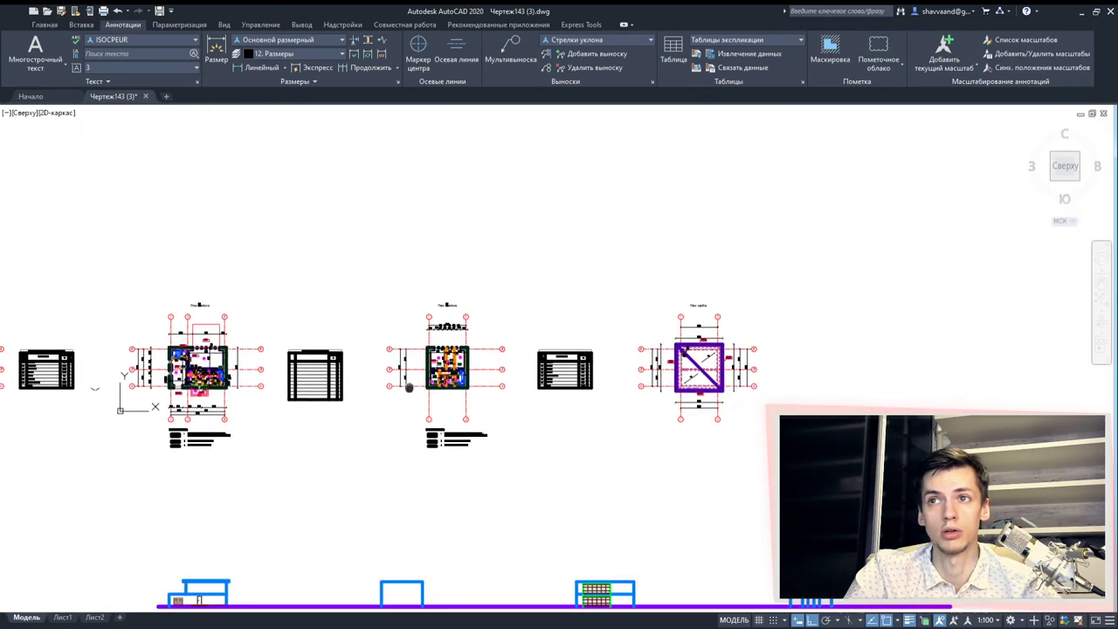
scroll(707, 359, "up", 3)
scroll(702, 356, "up", 1)
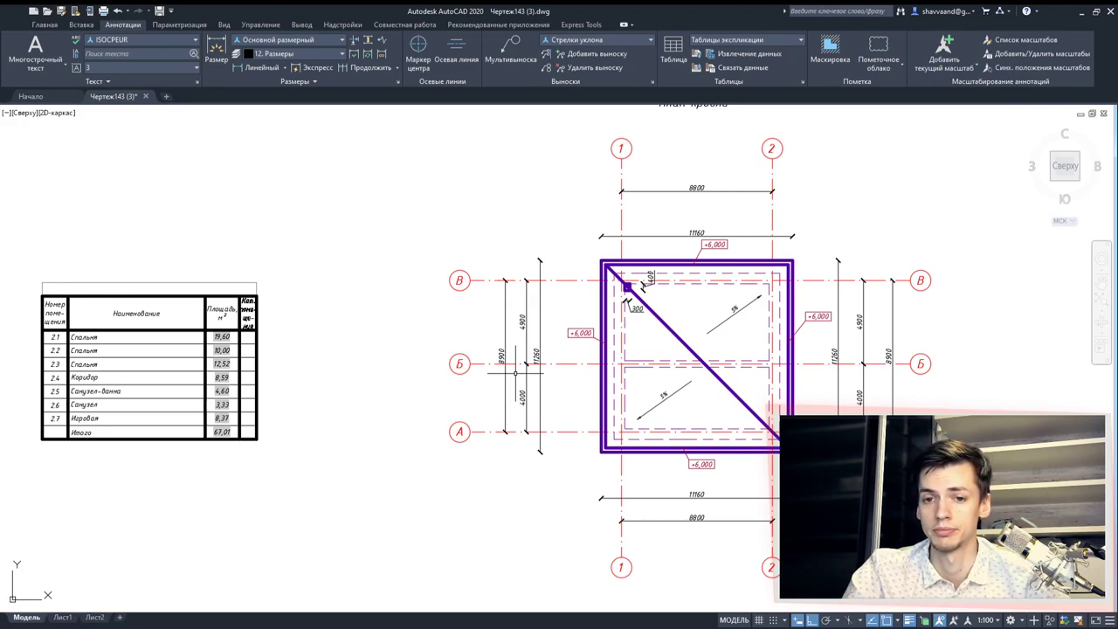
scroll(515, 373, "down", 5)
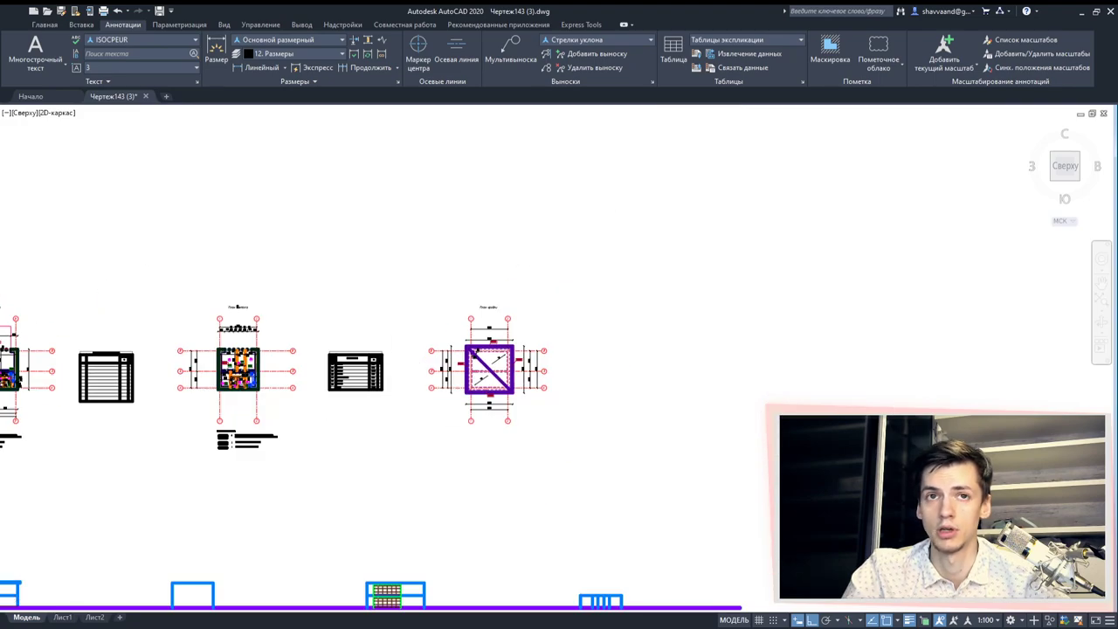
scroll(339, 329, "up", 3)
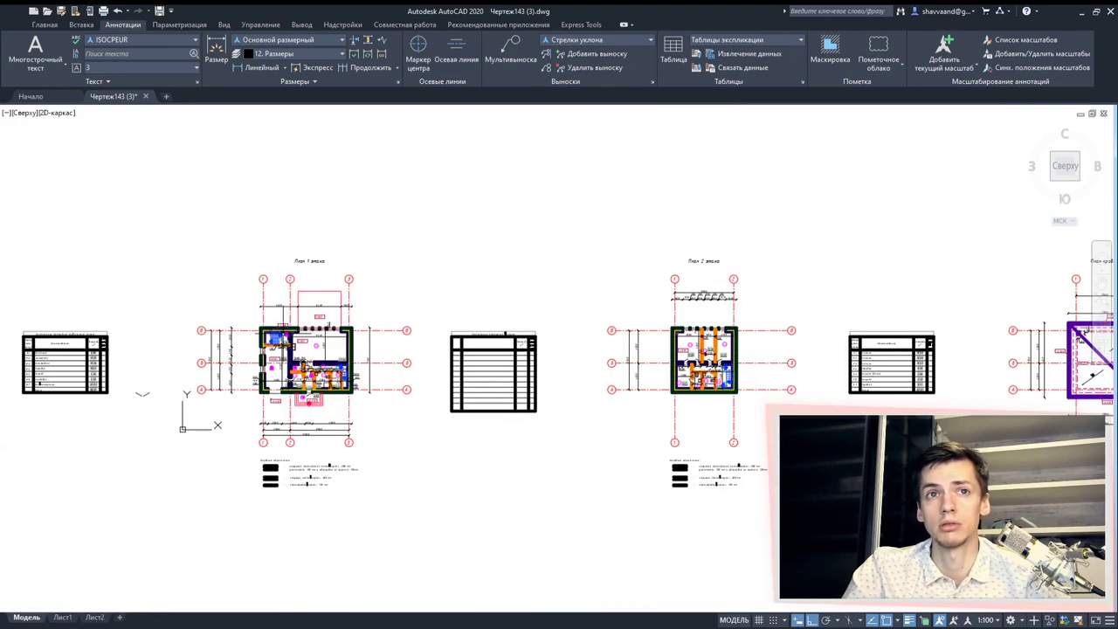
scroll(266, 337, "up", 4)
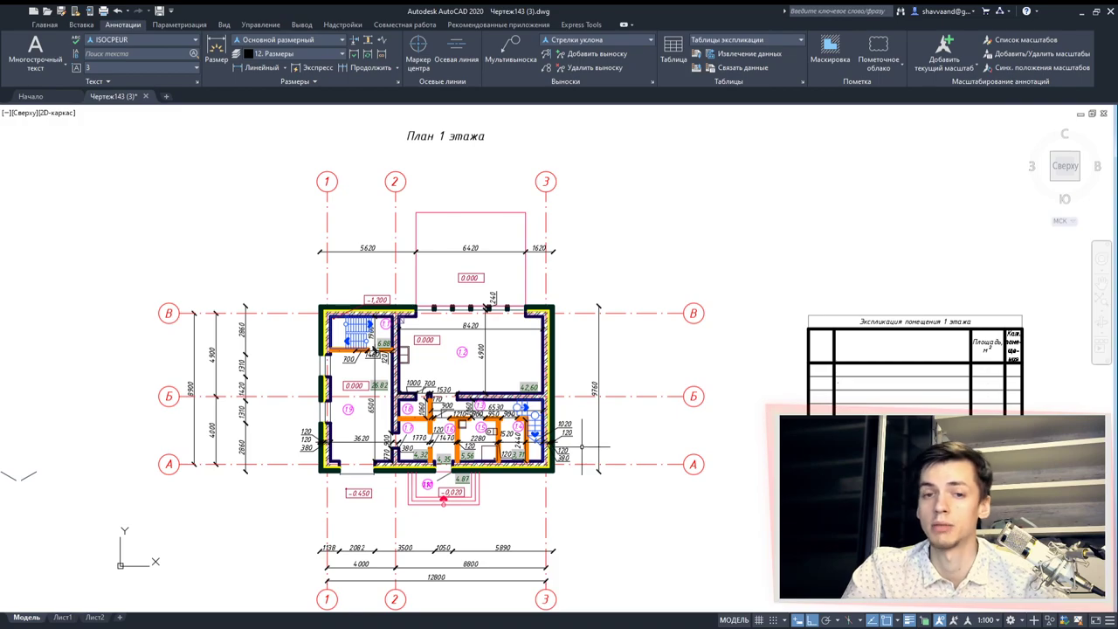
scroll(566, 436, "down", 3)
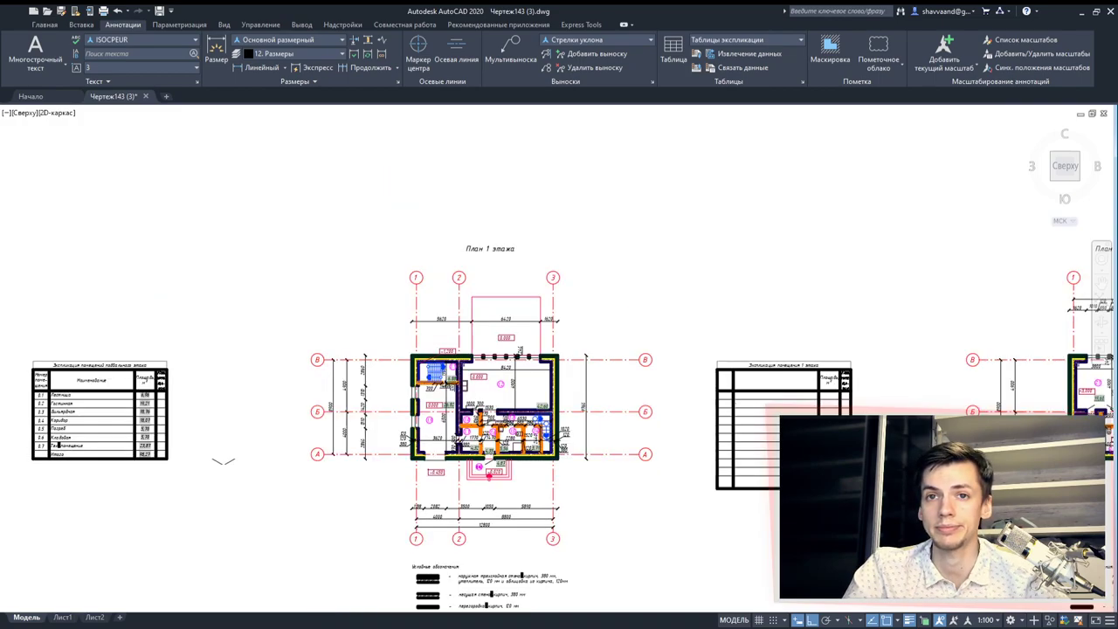
scroll(570, 429, "down", 3)
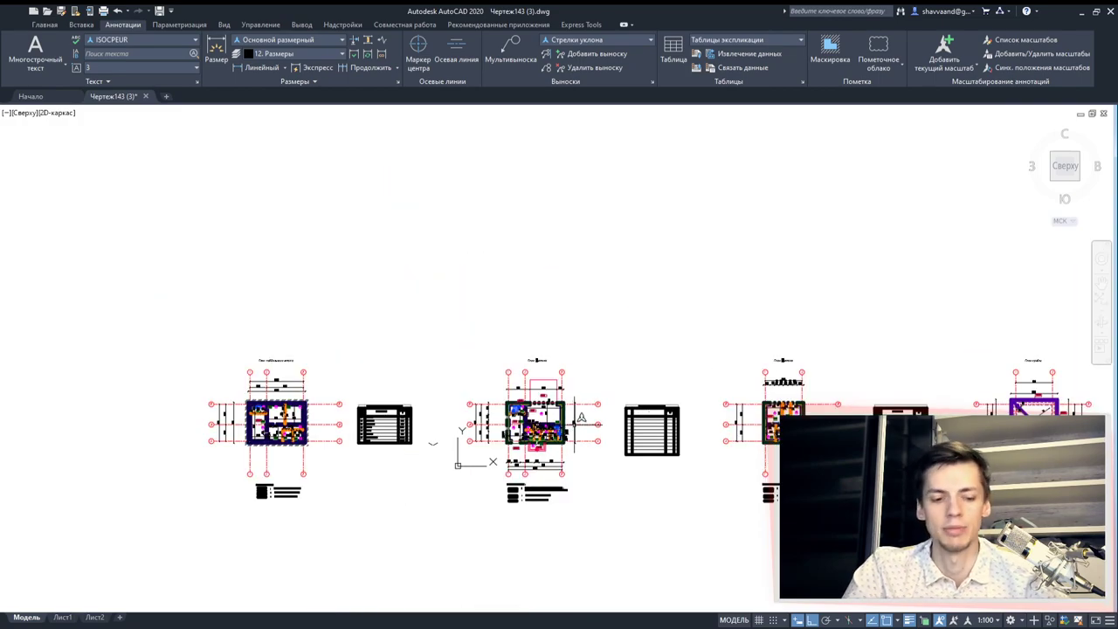
scroll(649, 428, "down", 2)
scroll(650, 389, "down", 2)
scroll(651, 376, "down", 2)
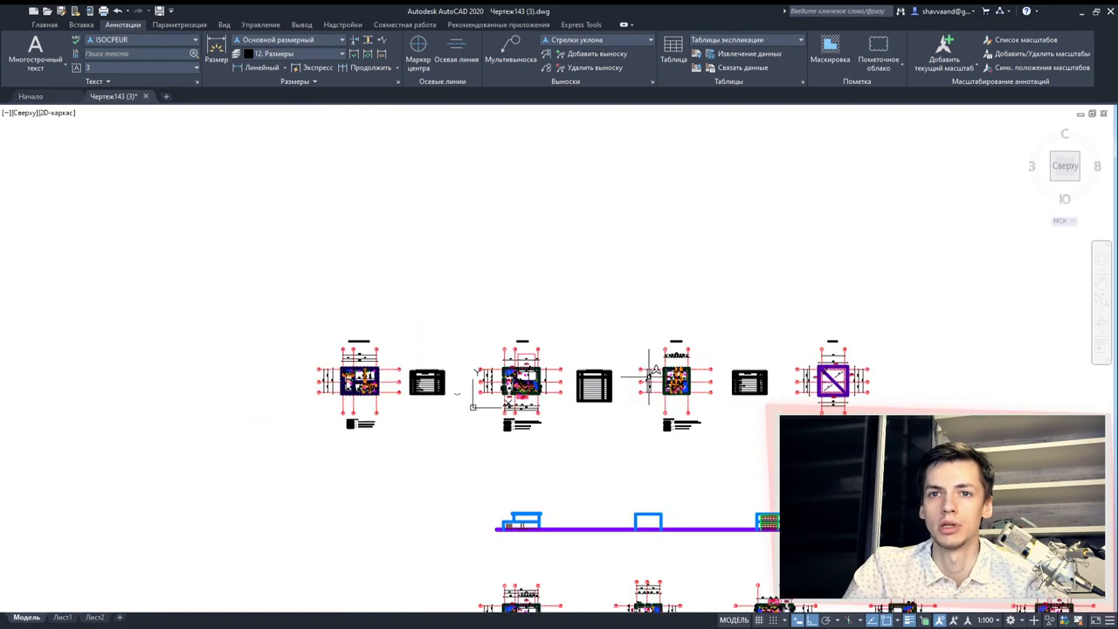